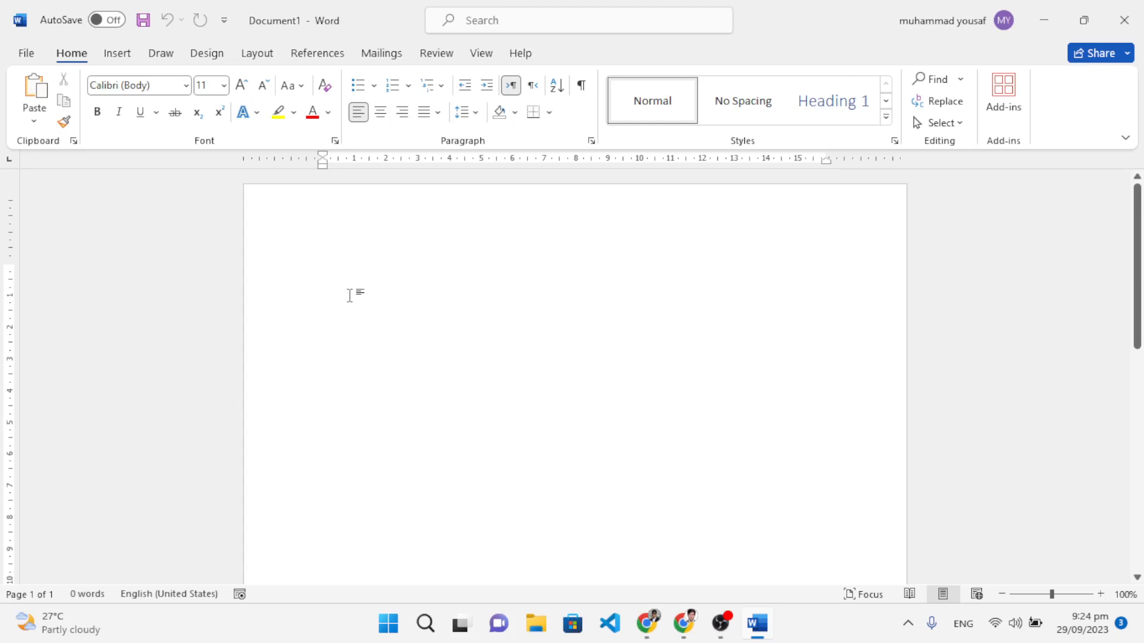
Fill the blank document with 30 paragraphs of sample text using the formula =rand(30).
text(=)
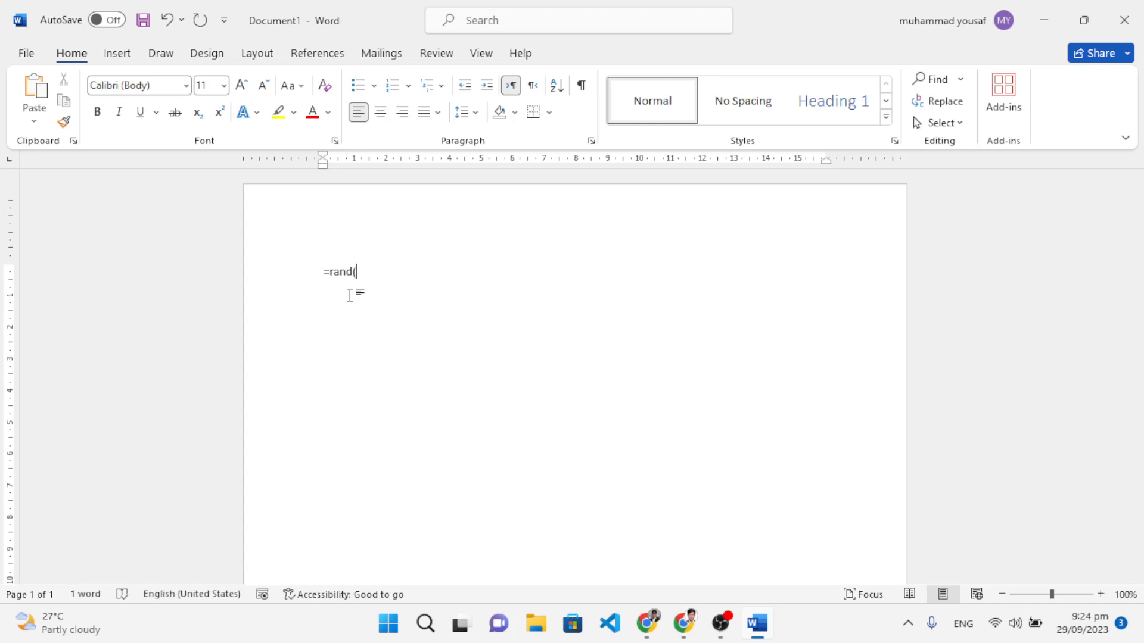
text(rand(30))
key(Return)
Add the line "Header (1)" above the first paragraph of the document and copy it.
scroll(438, 356, up, 15)
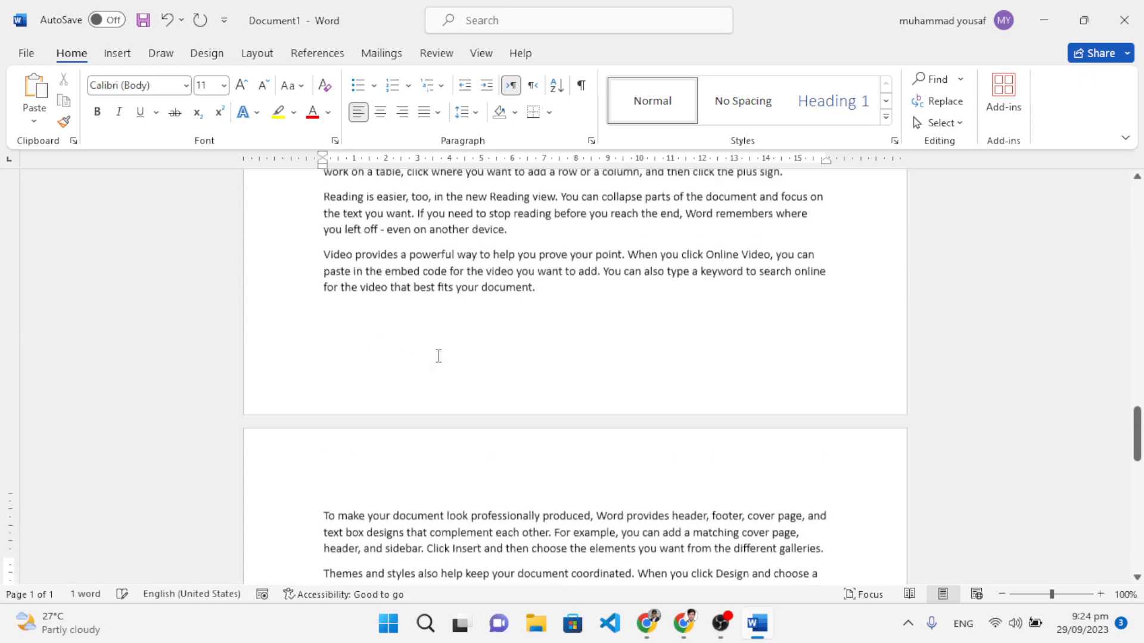
scroll(438, 356, up, 10)
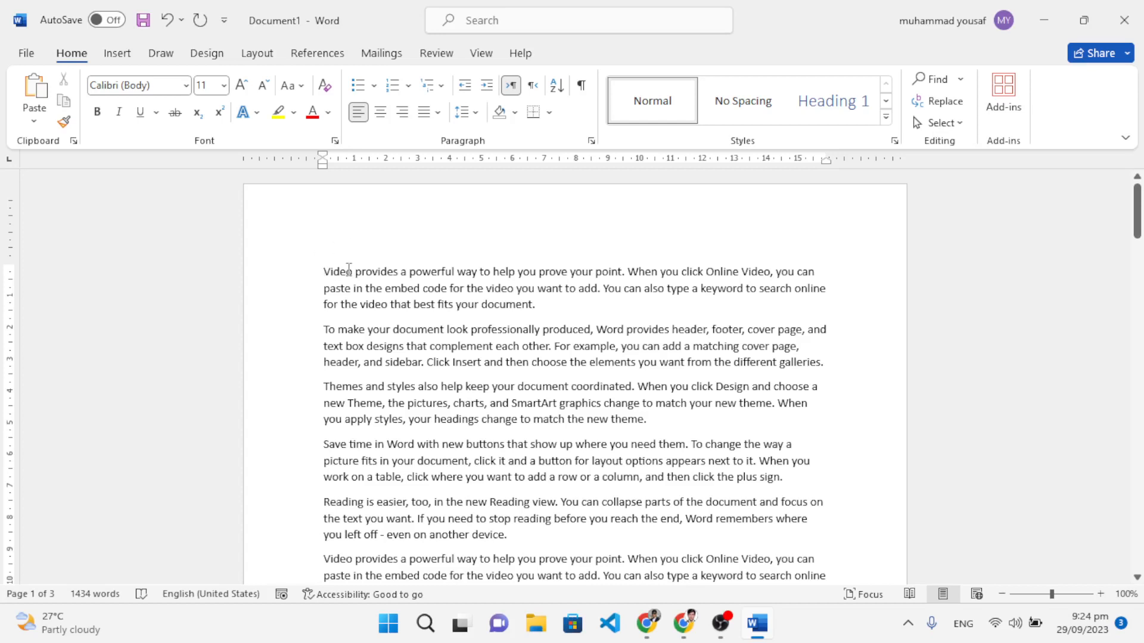
key(Return)
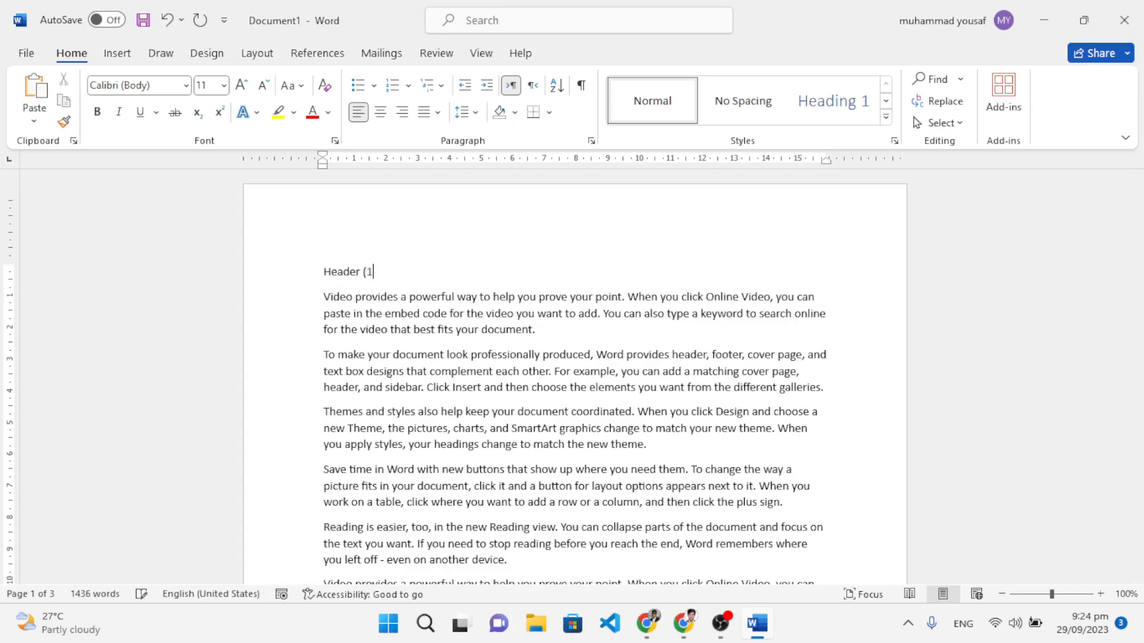
key(shift+Up)
key(ctrl+c)
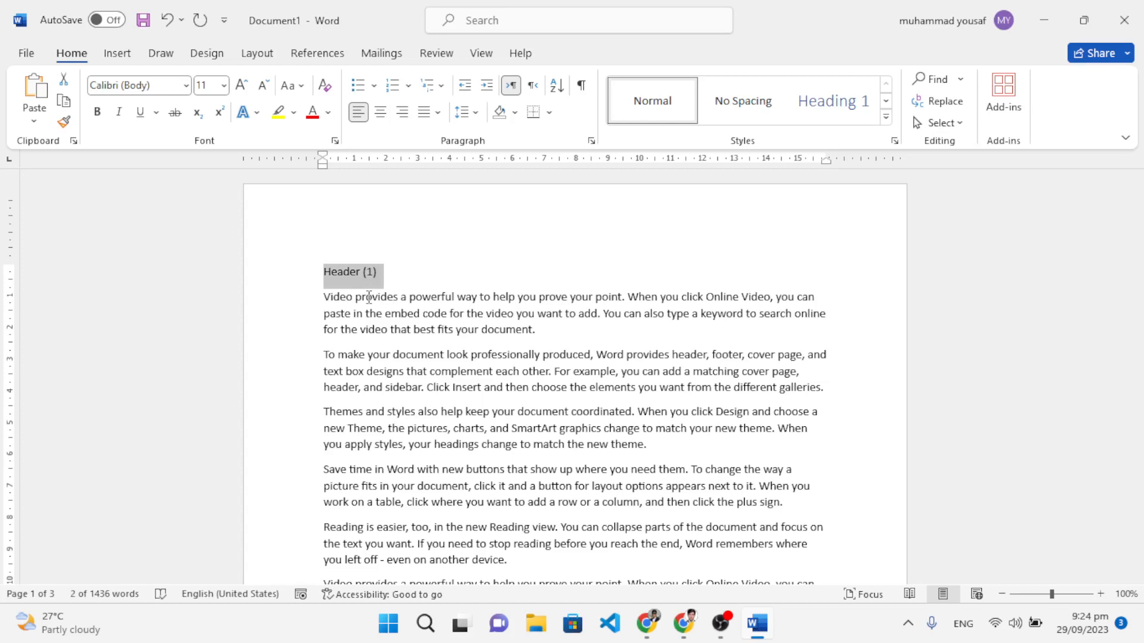
Paste the Header (1) line below the third paragraph and remove the extra blank line.
click(664, 449)
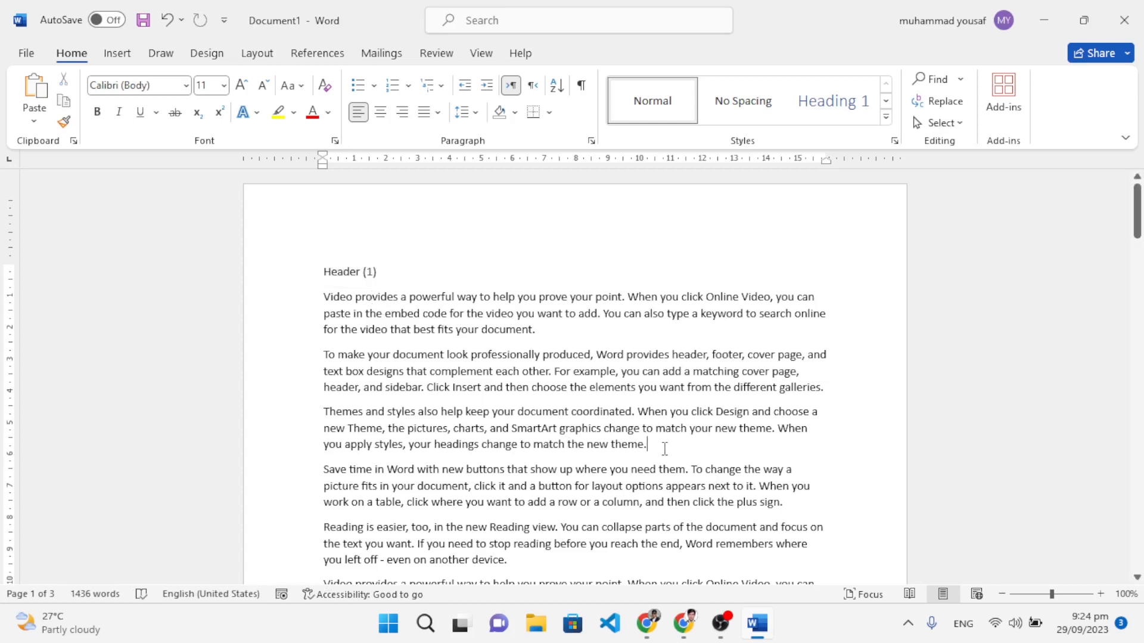
key(Return)
key(ctrl+v)
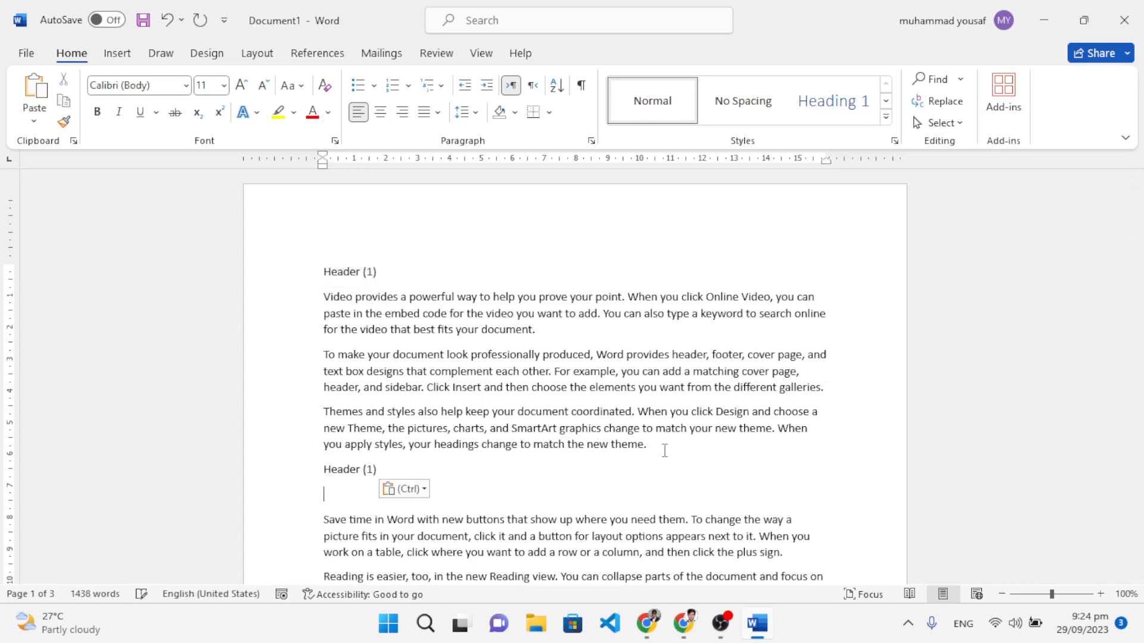
key(BackSpace)
Paste the header line below the sixth paragraph, remove the extra blank line and renumber it as "Header (2)".
scroll(538, 448, down, 5)
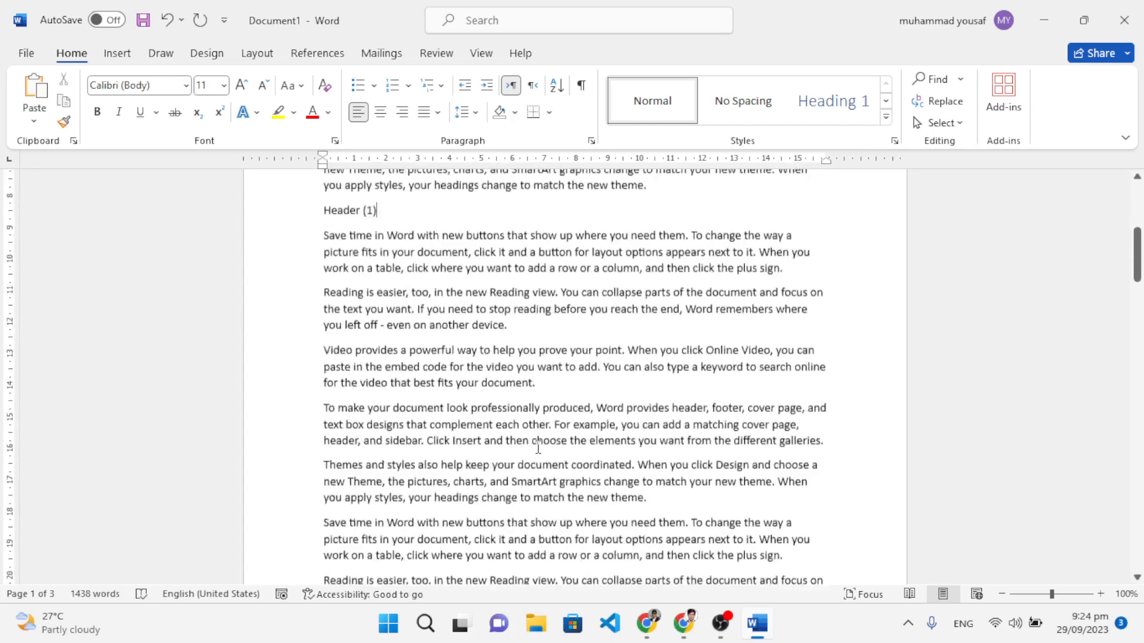
scroll(538, 448, down, 1)
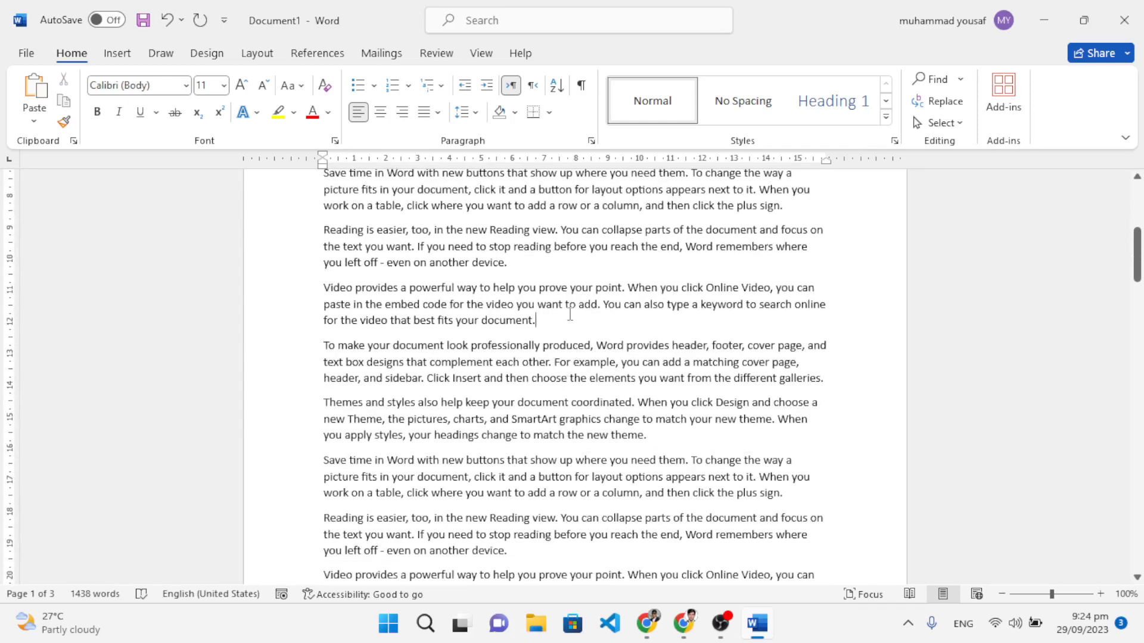
key(Return)
key(ctrl+v)
key(BackSpace)
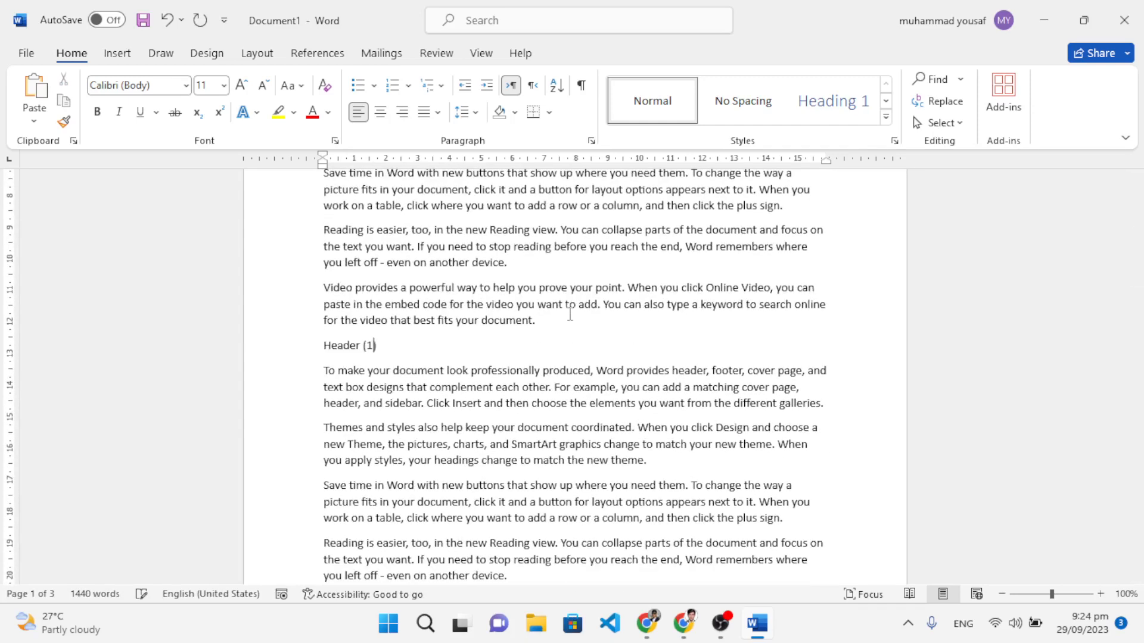
key(BackSpace)
text(2)
Paste another header line below the ninth paragraph, "Save time in Word", and renumber it as "Header (2)".
key(Return)
key(ctrl+v)
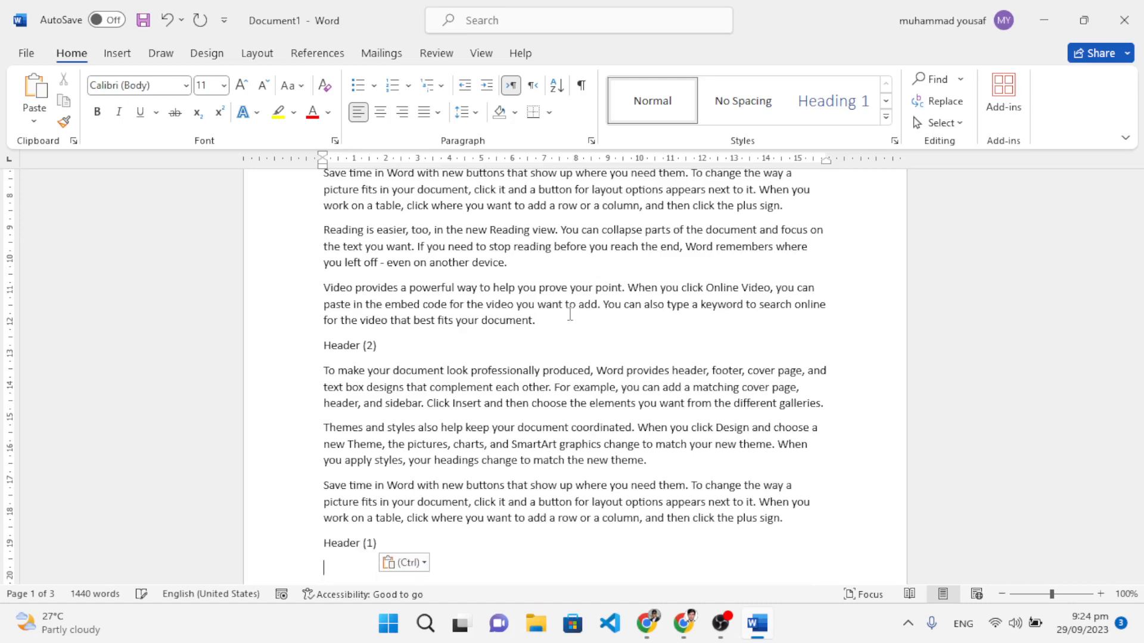
key(BackSpace)
key(BackSpace)
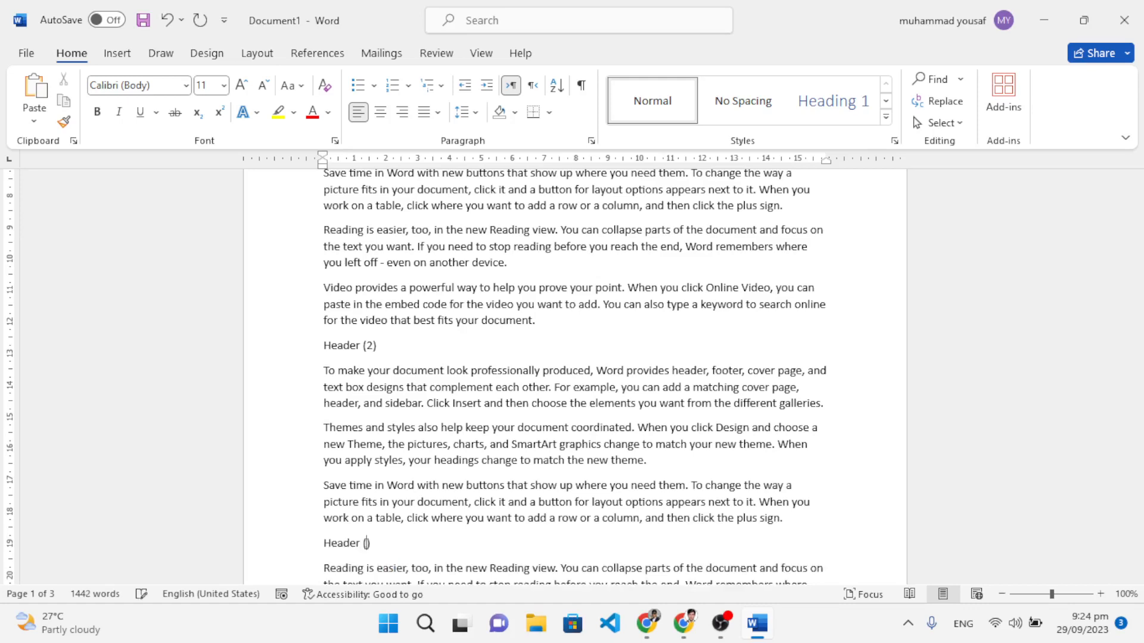
Paste the Header (1) line on page 2 below the fourth paragraph, "Reading is easier".
scroll(543, 316, down, 9)
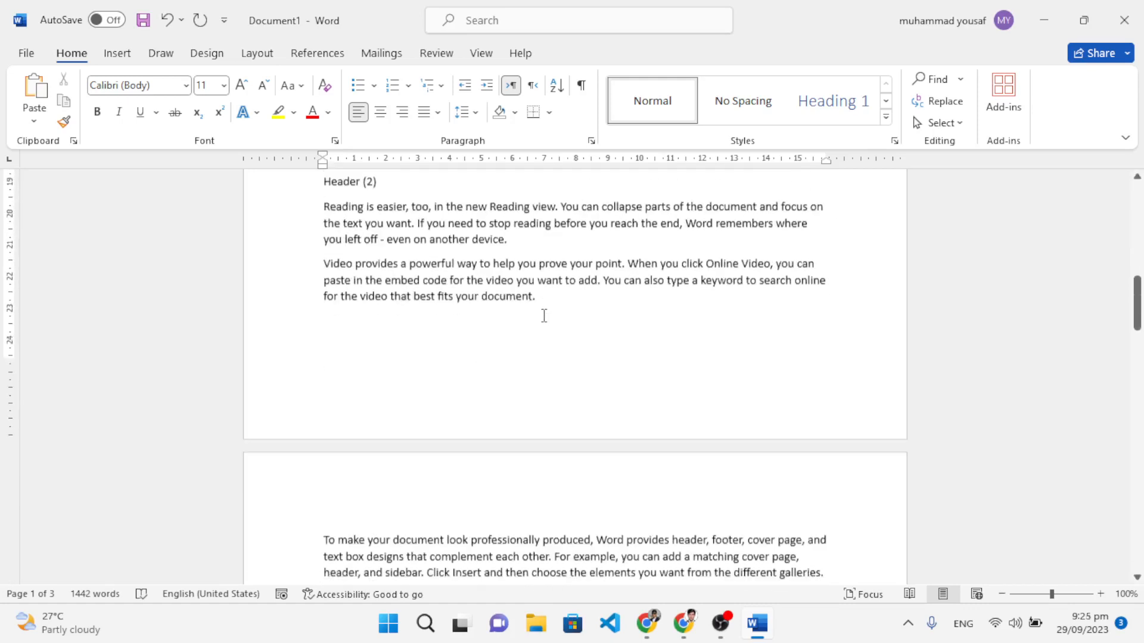
scroll(543, 315, down, 4)
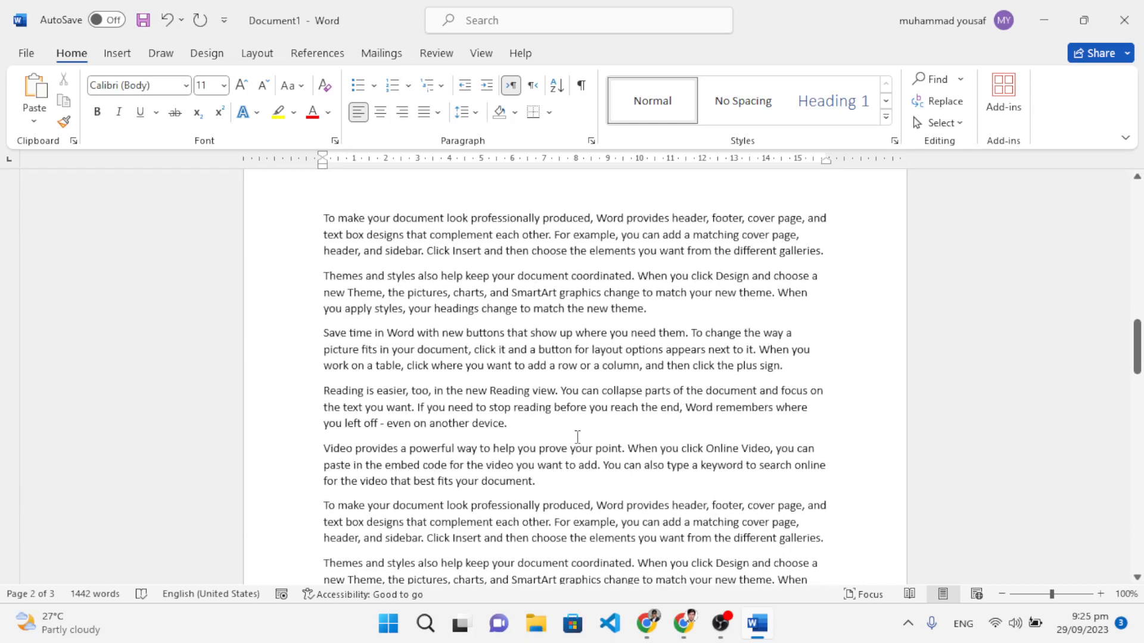
click(558, 424)
key(Return)
key(ctrl+v)
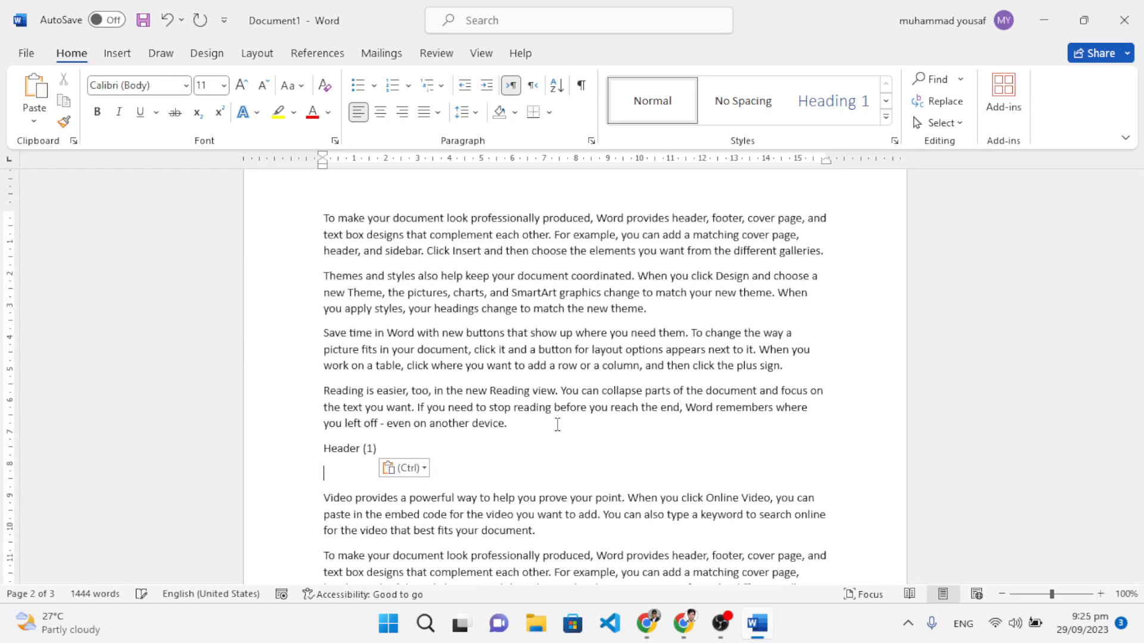
Paste the header line below the next "Themes and styles" paragraph on page 2 and renumber it as "Header (2)".
scroll(554, 426, down, 4)
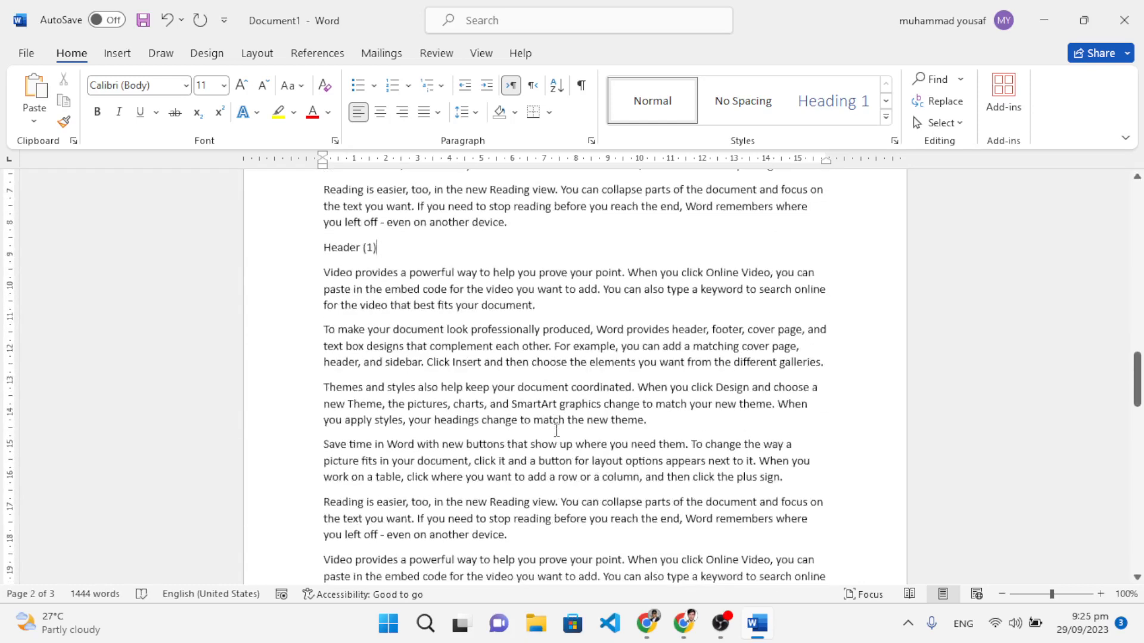
key(Return)
key(ctrl+v)
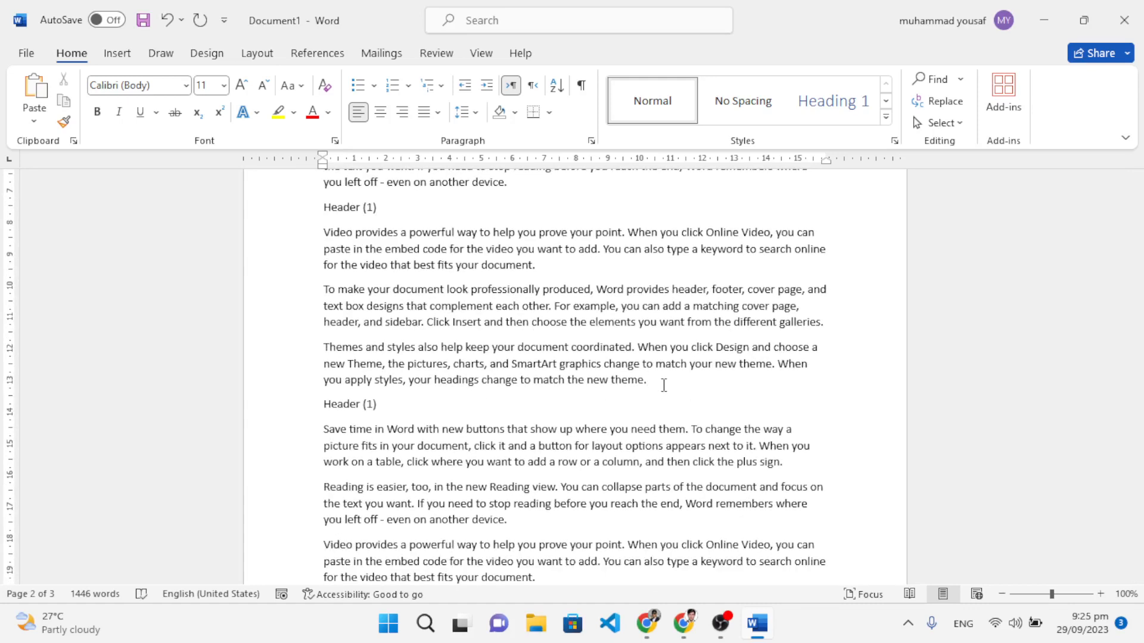
Paste the copied header line below the last "Video provides" paragraph on page 2, without the extra blank line.
scroll(646, 406, down, 3)
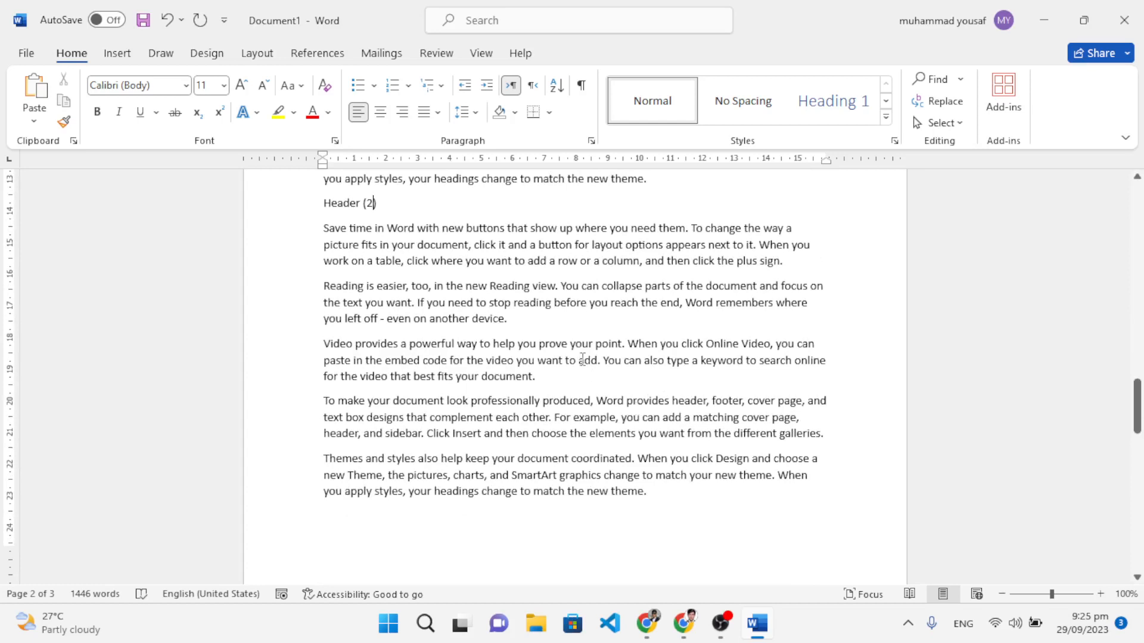
click(581, 359)
key(Return)
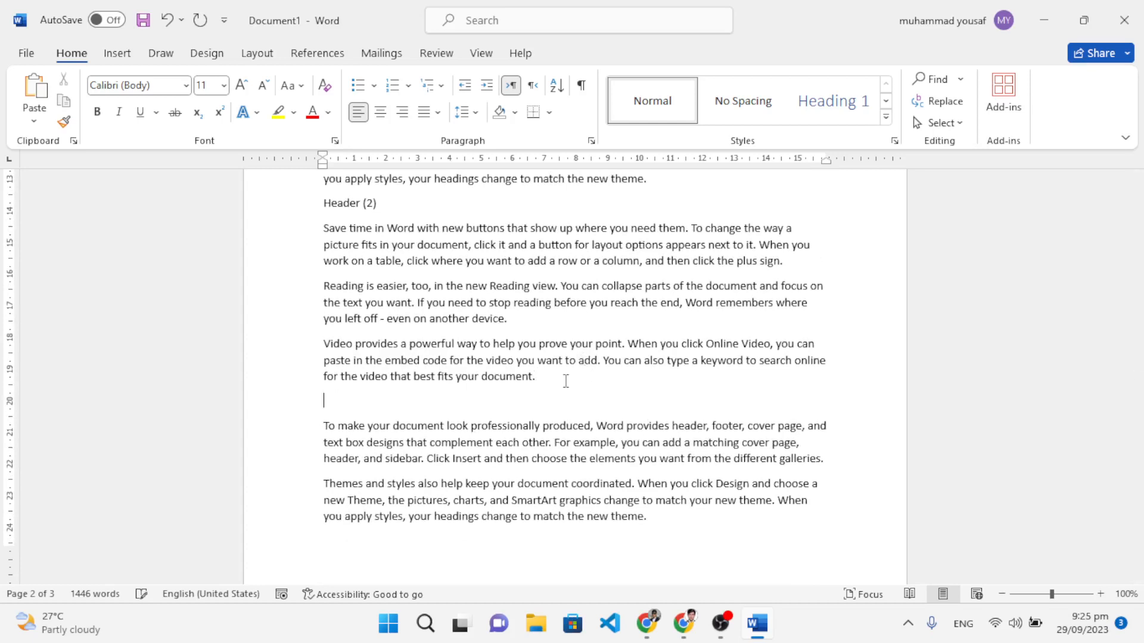
key(ctrl+v)
key(BackSpace)
Paste the Header (1) line on page 3 below the second paragraph, without the extra blank line.
scroll(625, 429, down, 6)
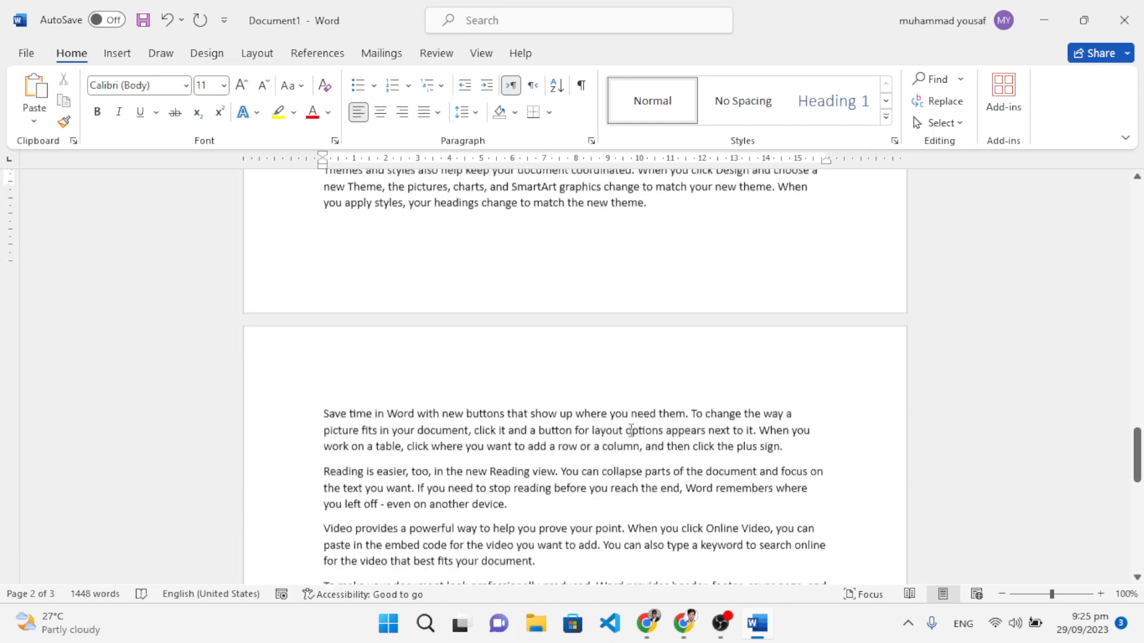
click(526, 460)
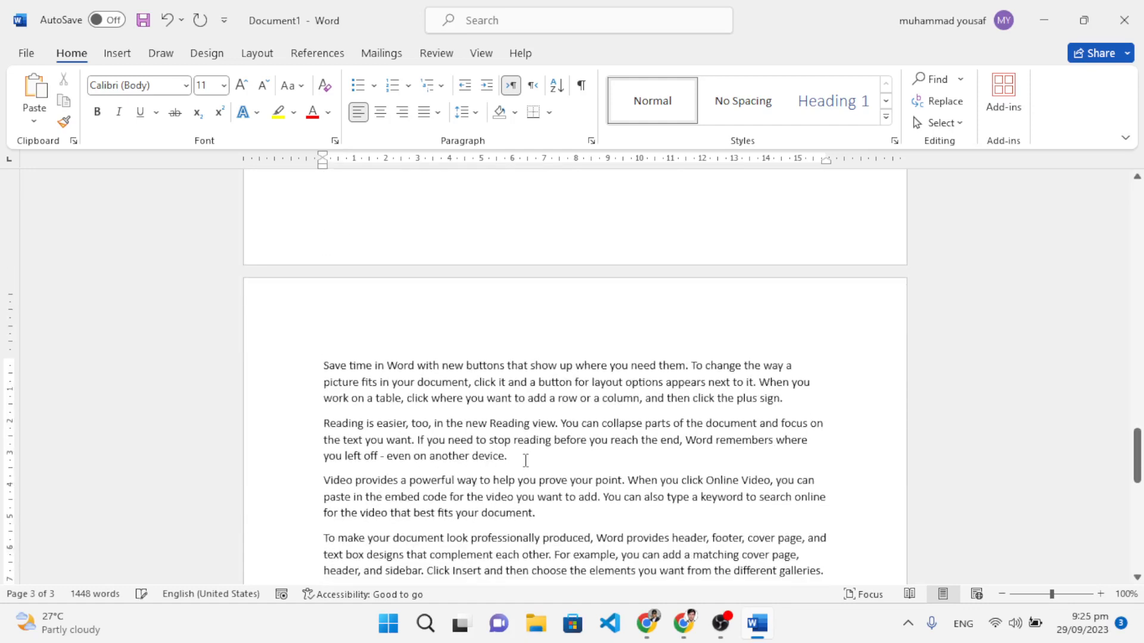
key(Return)
key(ctrl+v)
key(BackSpace)
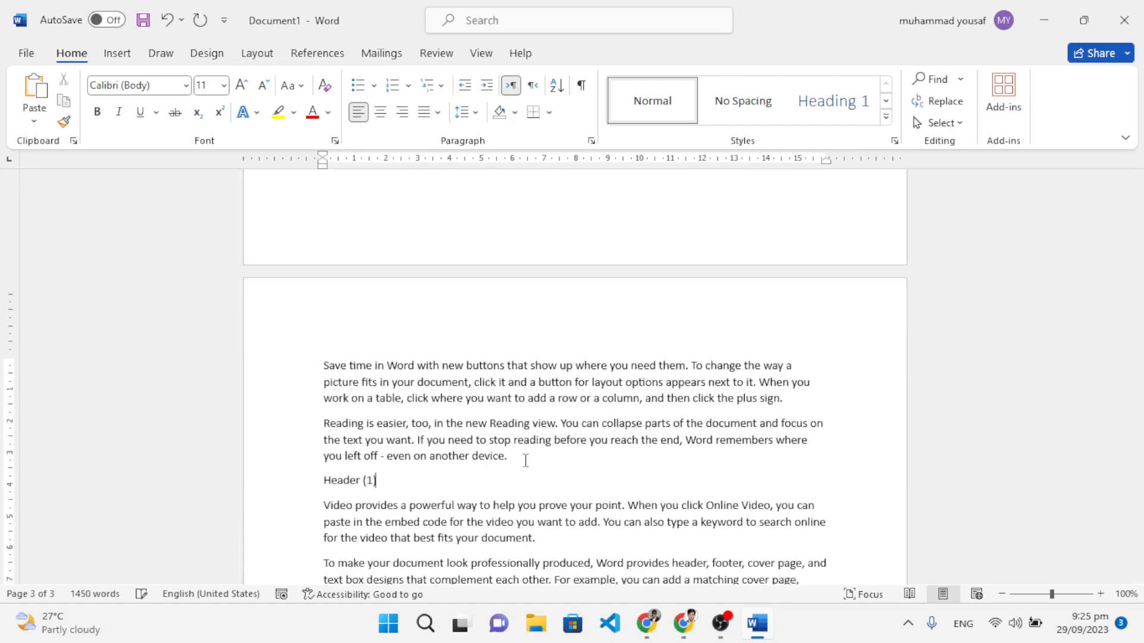
Apply the Heading 1 style to the first Header (1) line at the start of the document.
scroll(526, 460, up, 15)
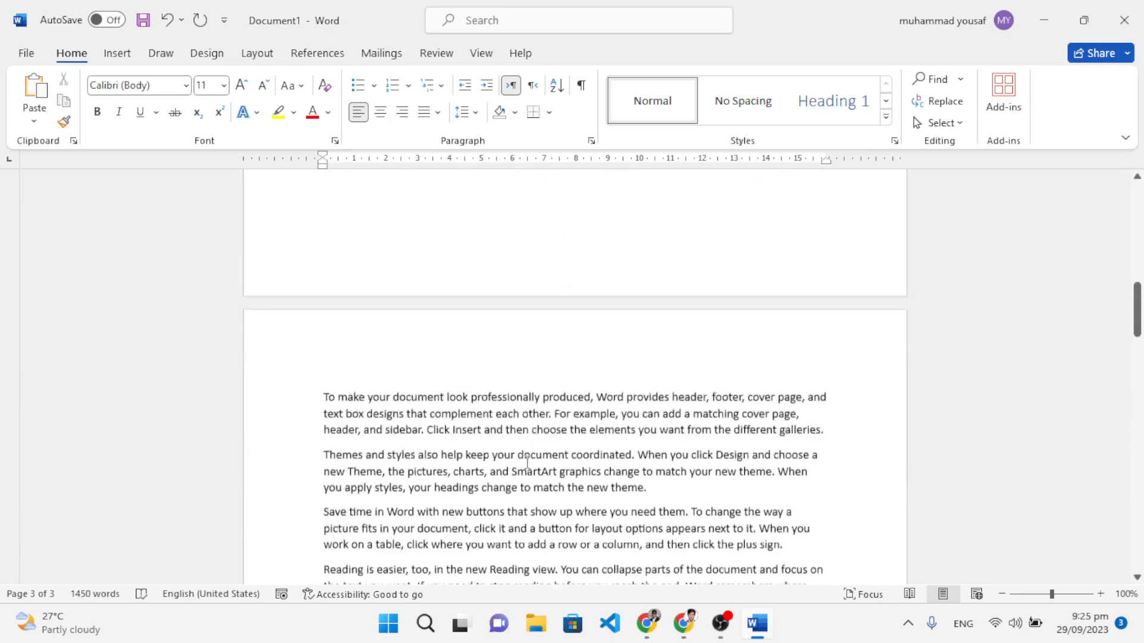
scroll(527, 462, up, 5)
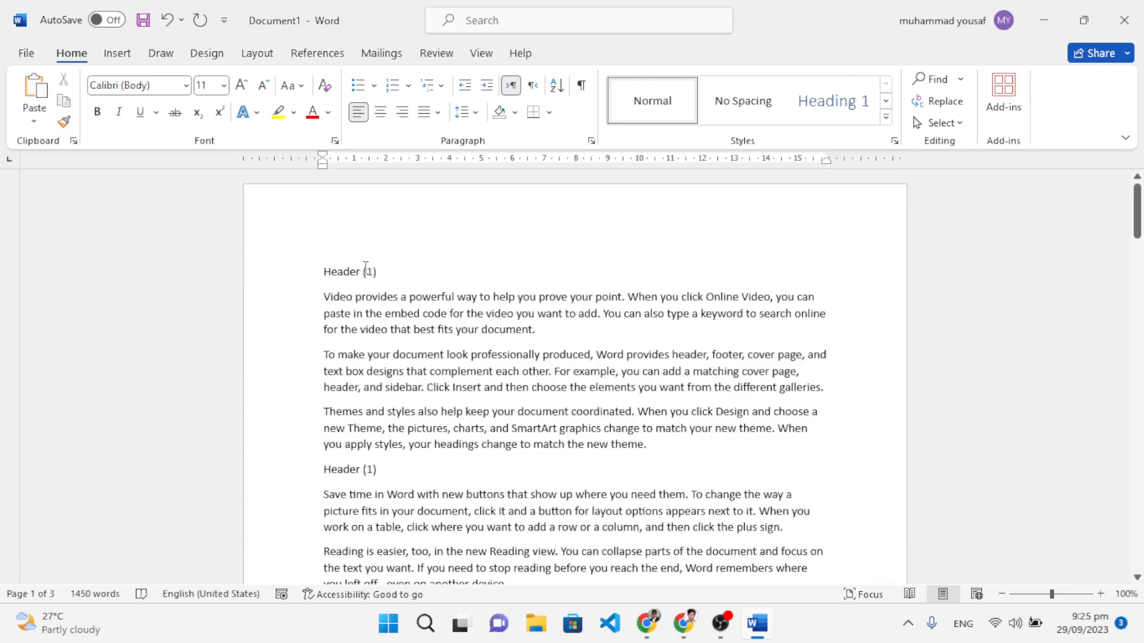
triple_click(363, 268)
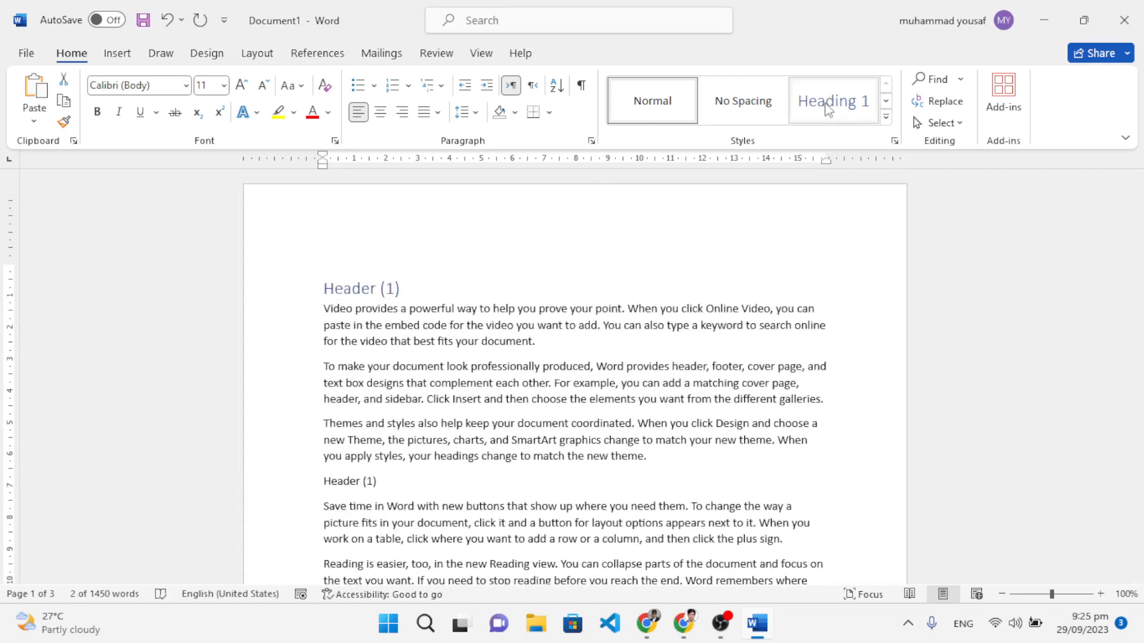
click(827, 106)
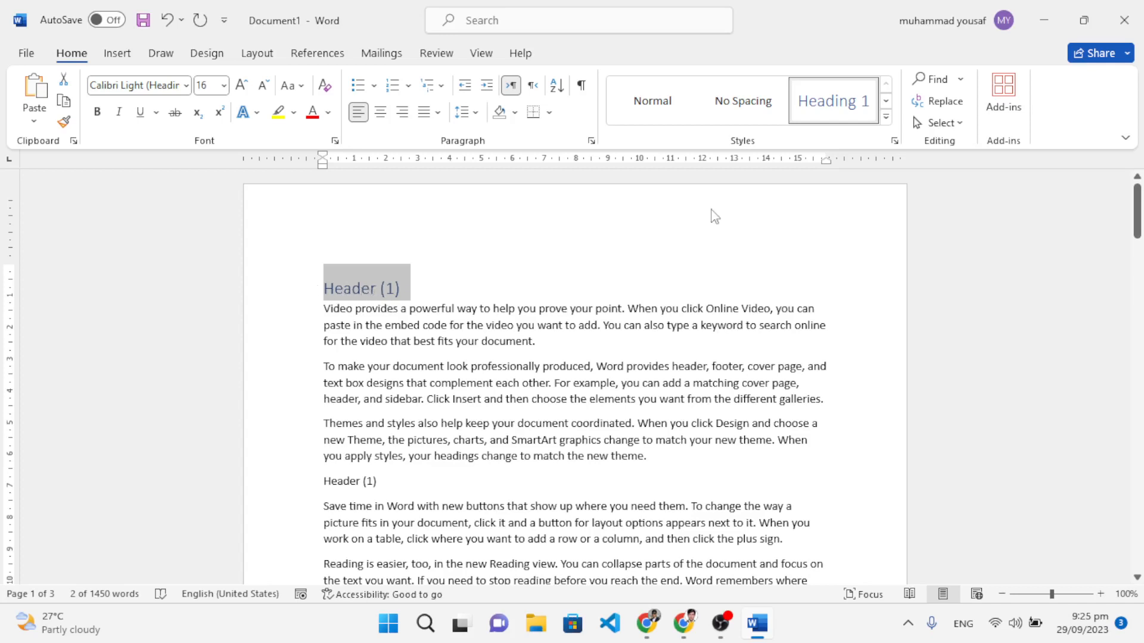
Modify the Heading 1 style to use the Automatic font colour, size 20 and bold.
right_click(825, 107)
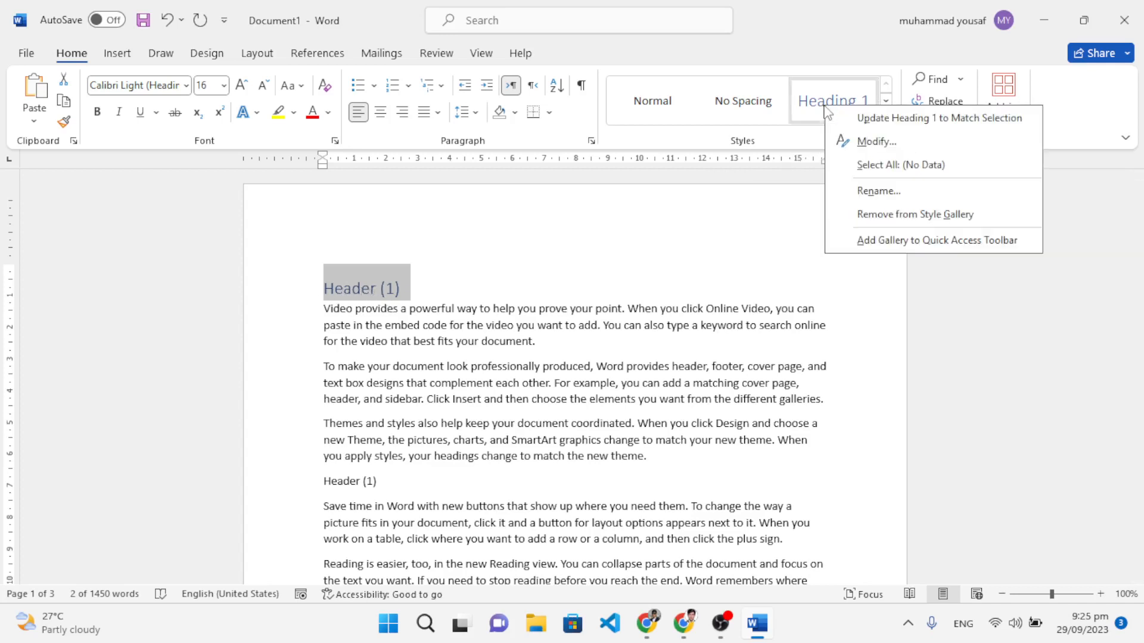
click(862, 143)
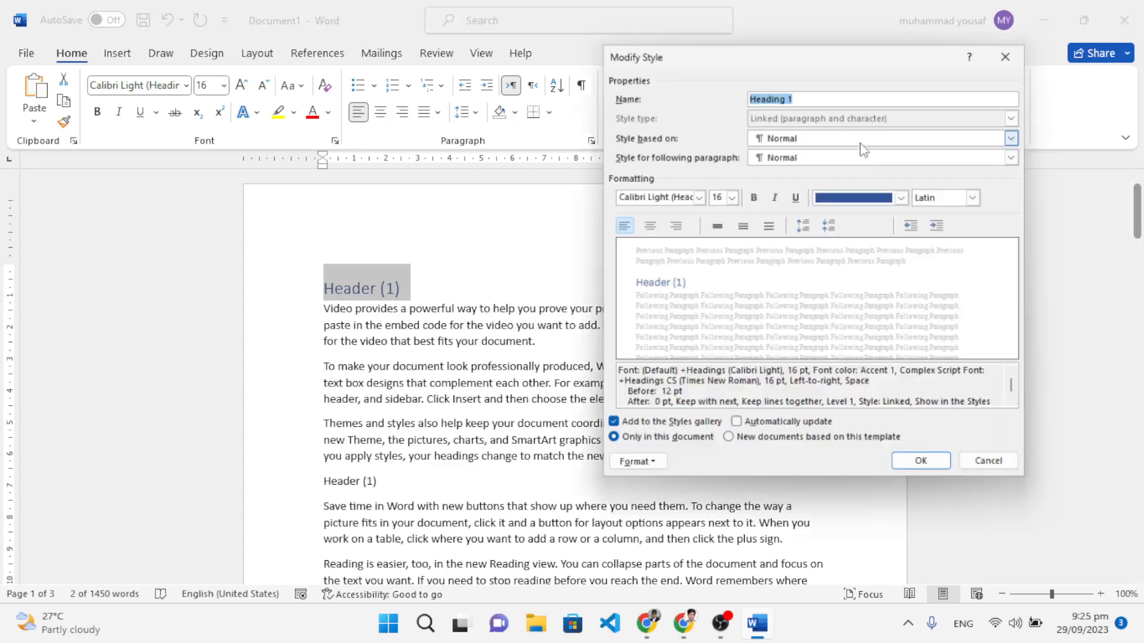
click(907, 200)
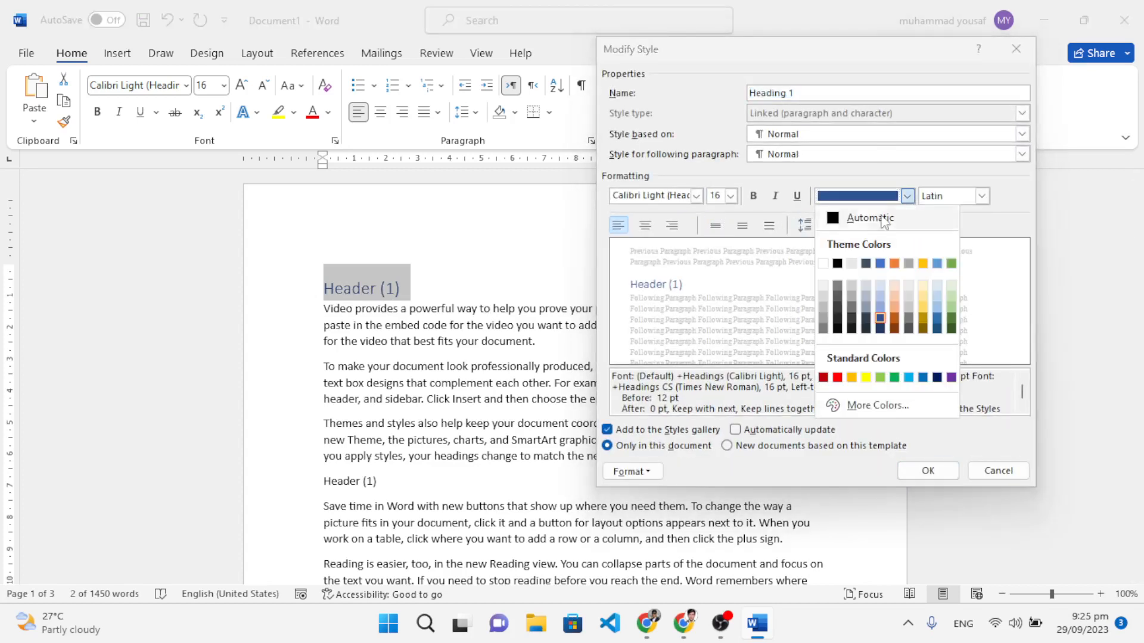
click(852, 225)
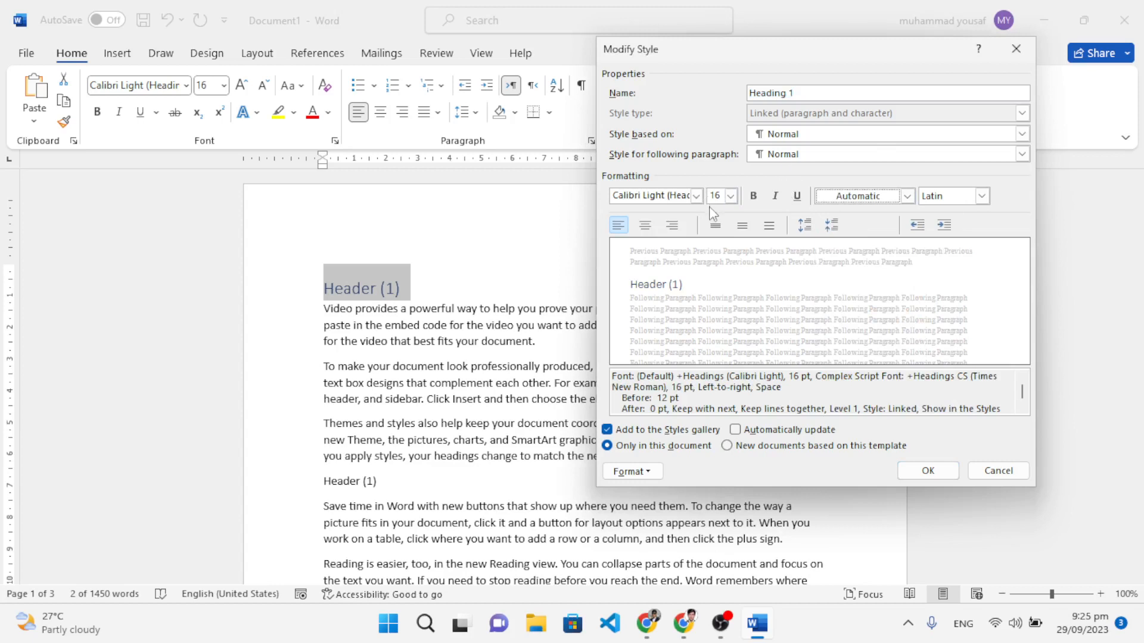
click(731, 196)
click(713, 304)
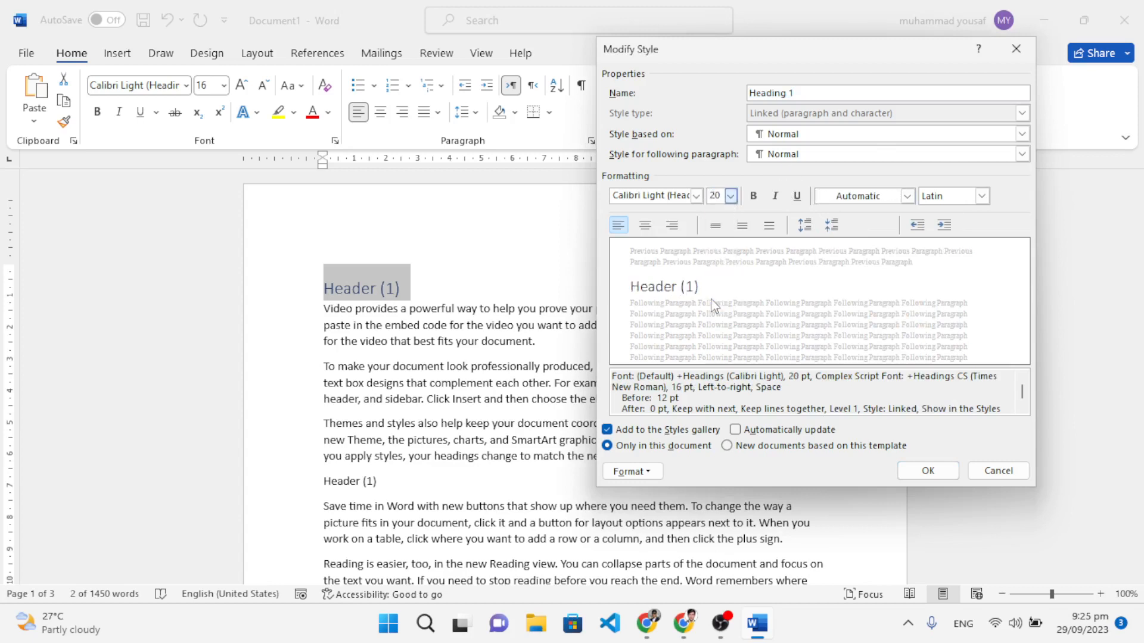
click(753, 197)
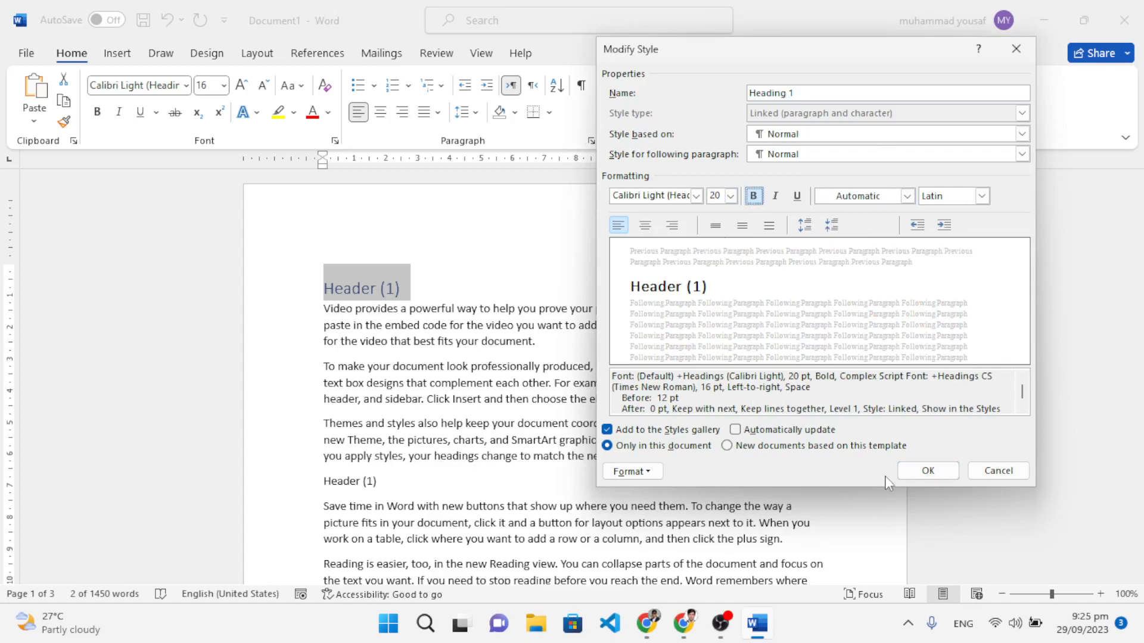
click(912, 471)
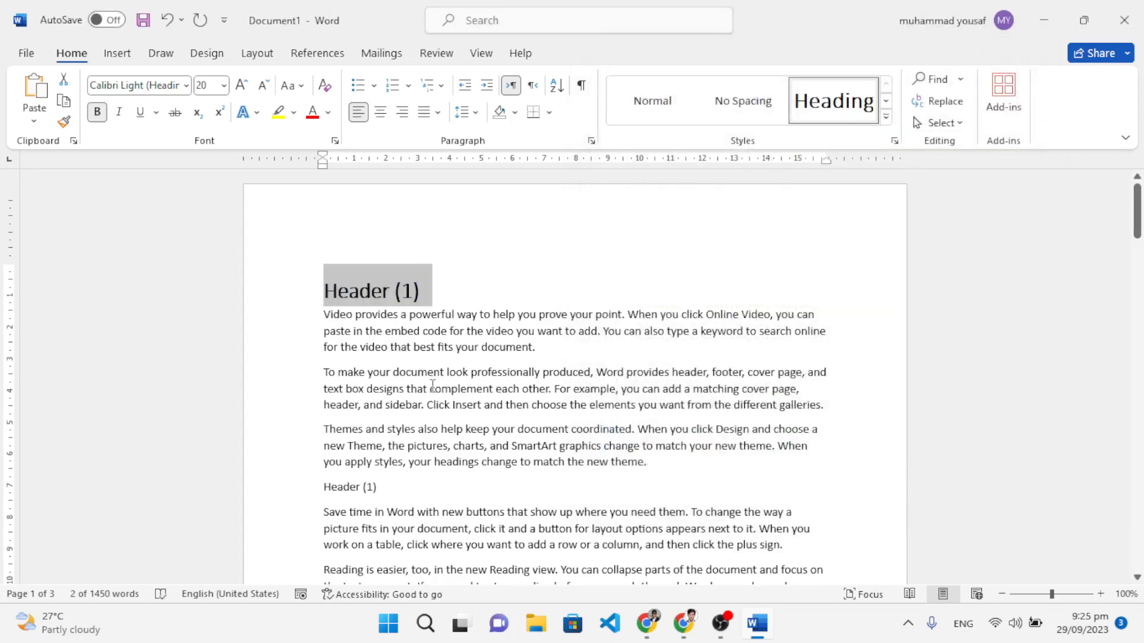
Apply the Heading 1 style to the second Header (1) line, above the "Save time in Word" paragraph on page 1.
scroll(433, 387, down, 5)
drag(385, 328, 325, 328)
click(817, 107)
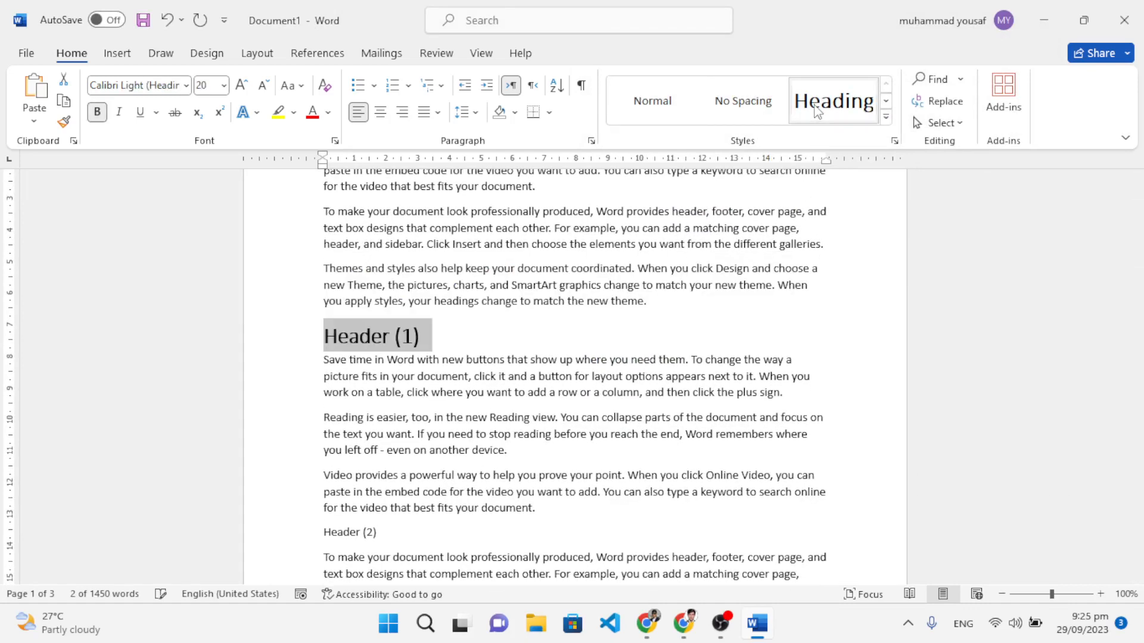
scroll(522, 362, down, 3)
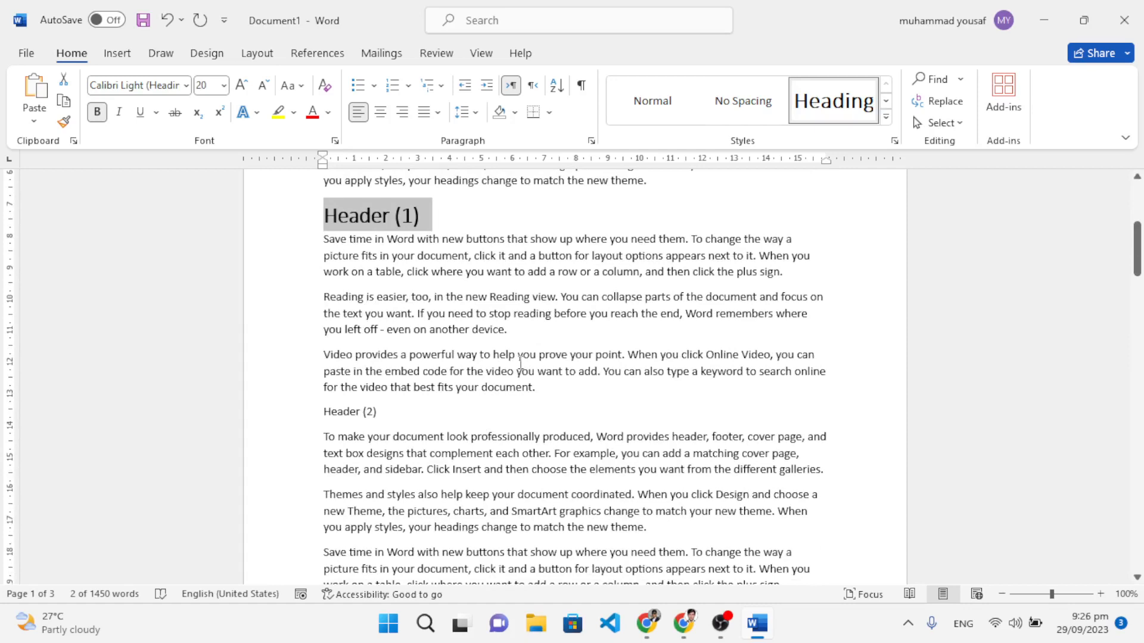
Apply the Heading 2 style to the first Header (2) line, above the "To make your document look professionally produced" paragraph on page 1.
scroll(515, 366, down, 1)
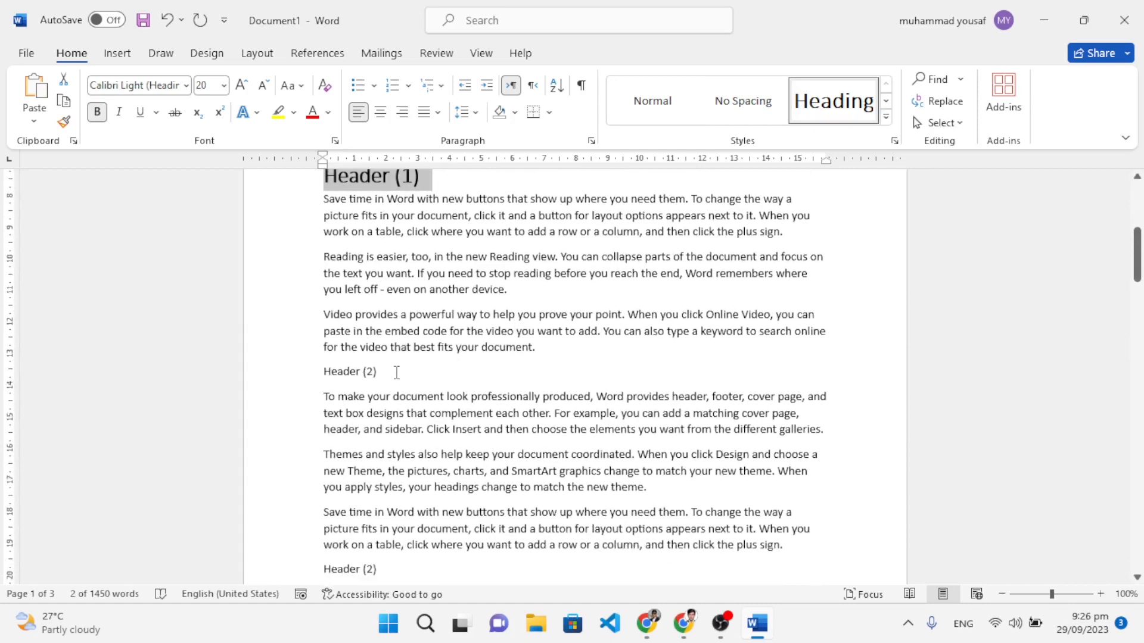
drag(396, 373, 325, 373)
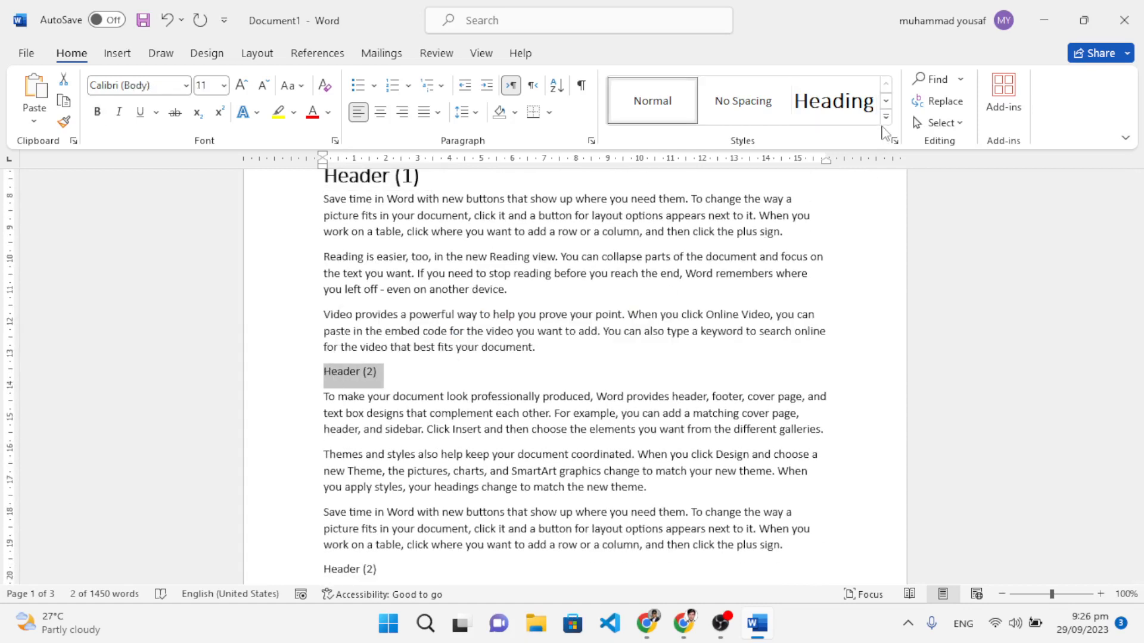
click(887, 117)
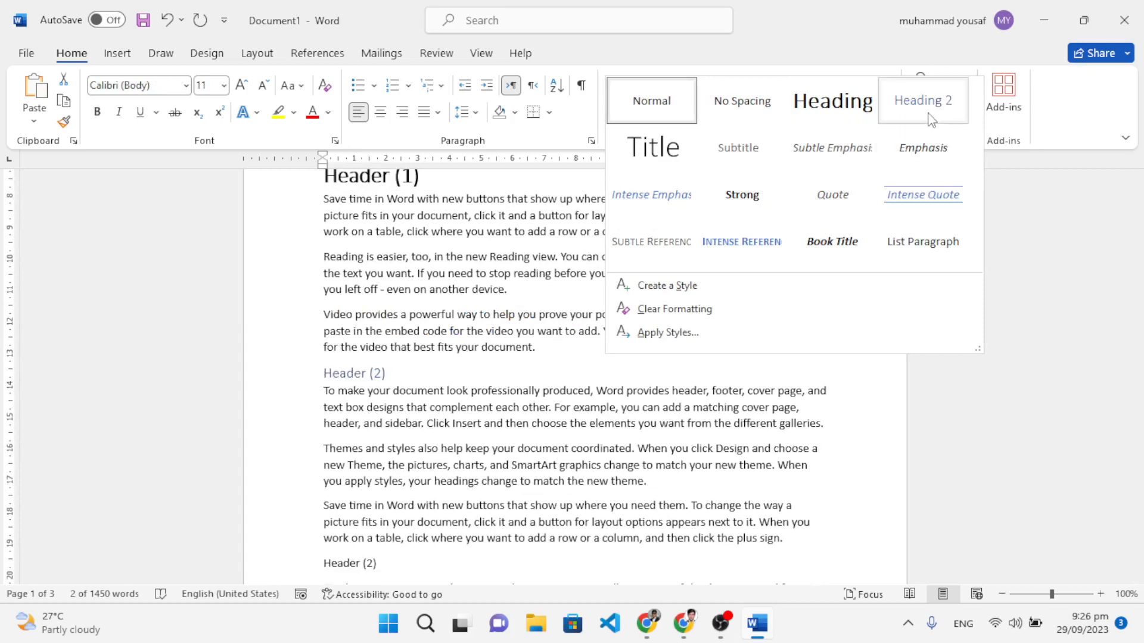
click(896, 110)
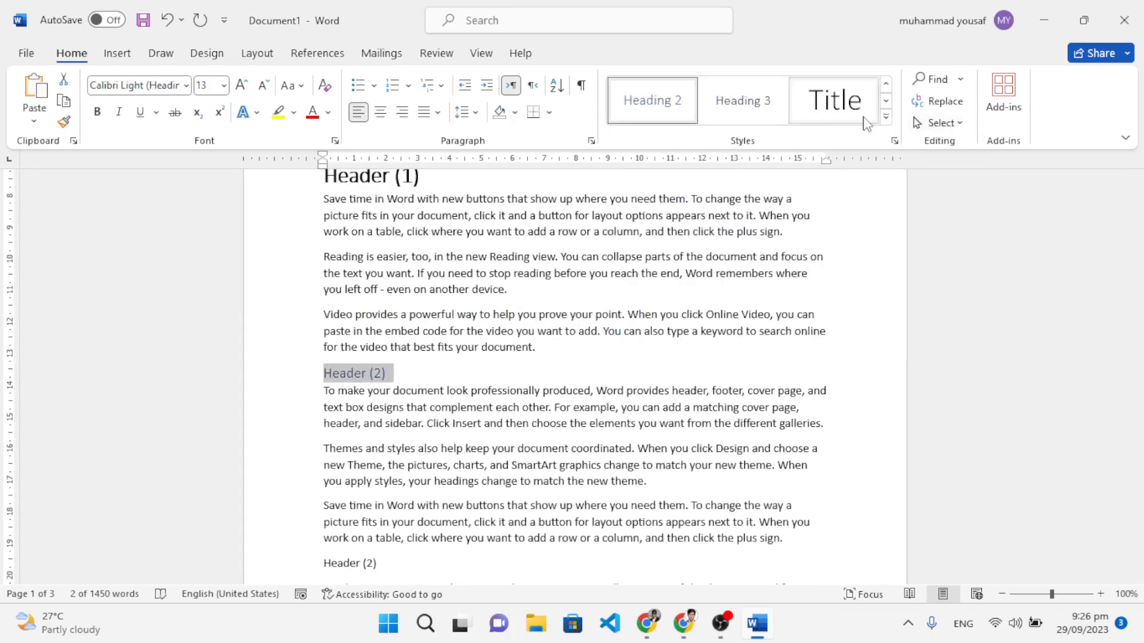
Modify the Heading 2 style to use the Automatic font colour, size 16 and bold.
right_click(692, 108)
click(694, 140)
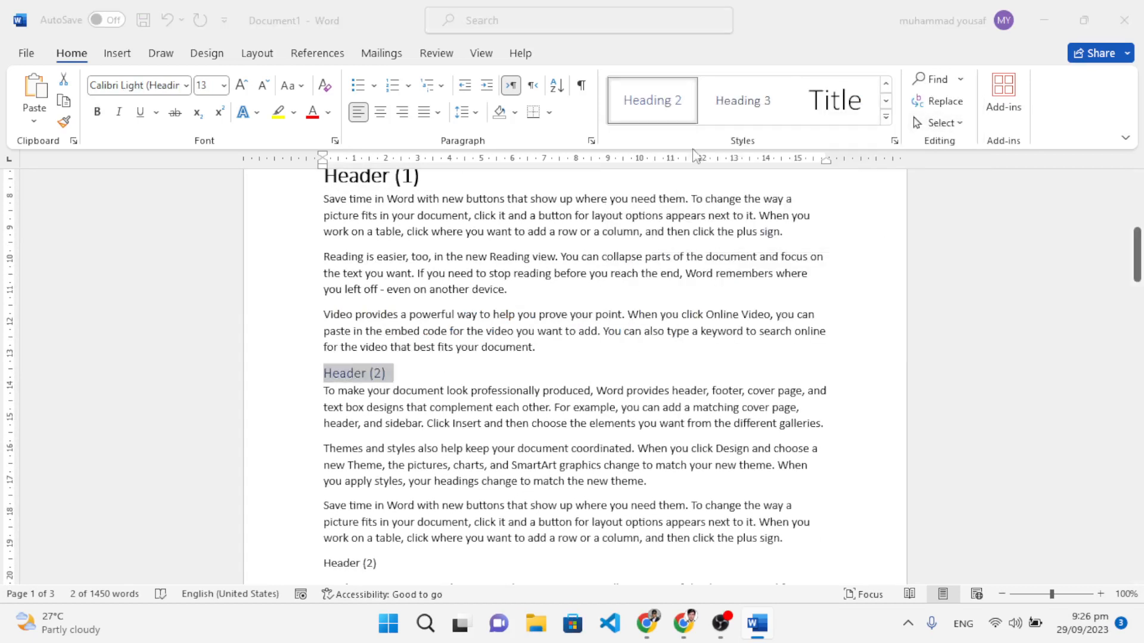
click(907, 196)
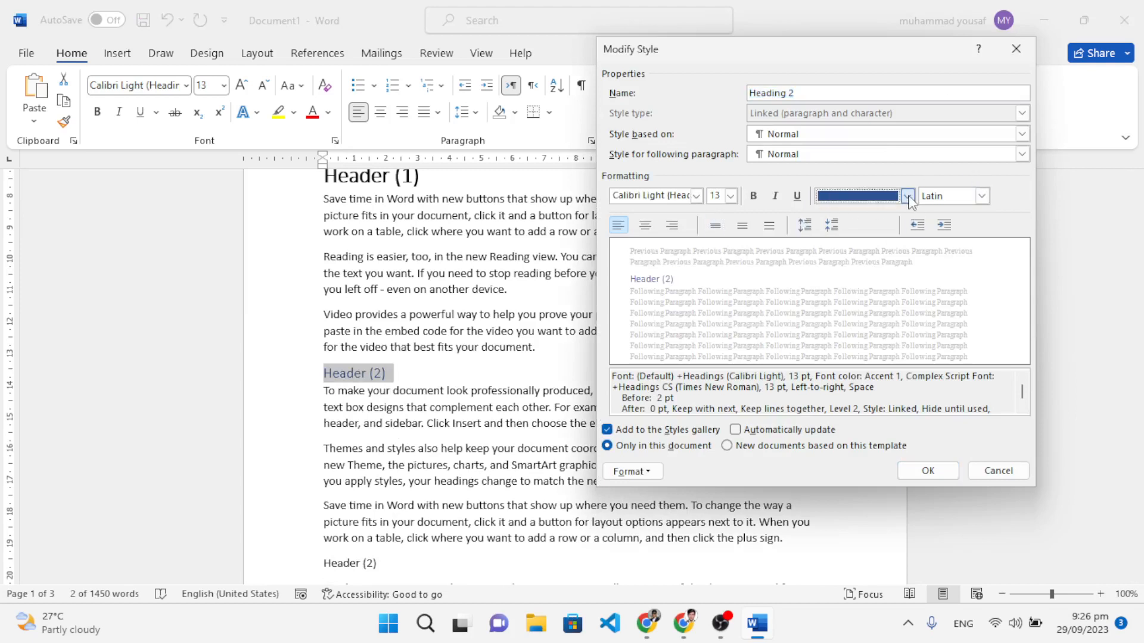
click(866, 226)
click(730, 196)
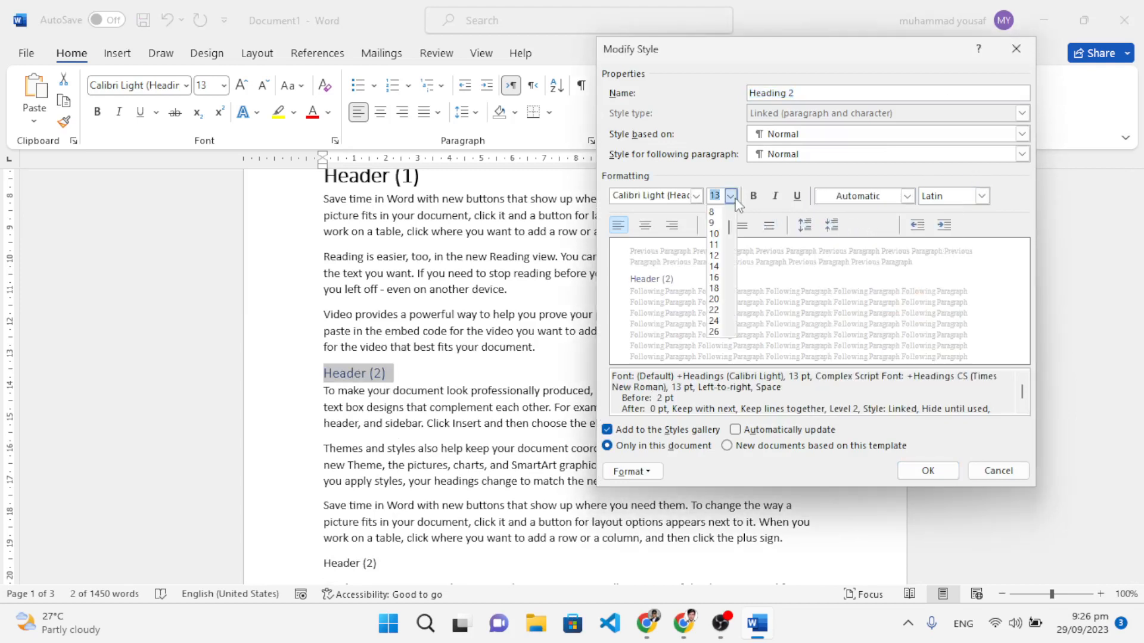
click(715, 277)
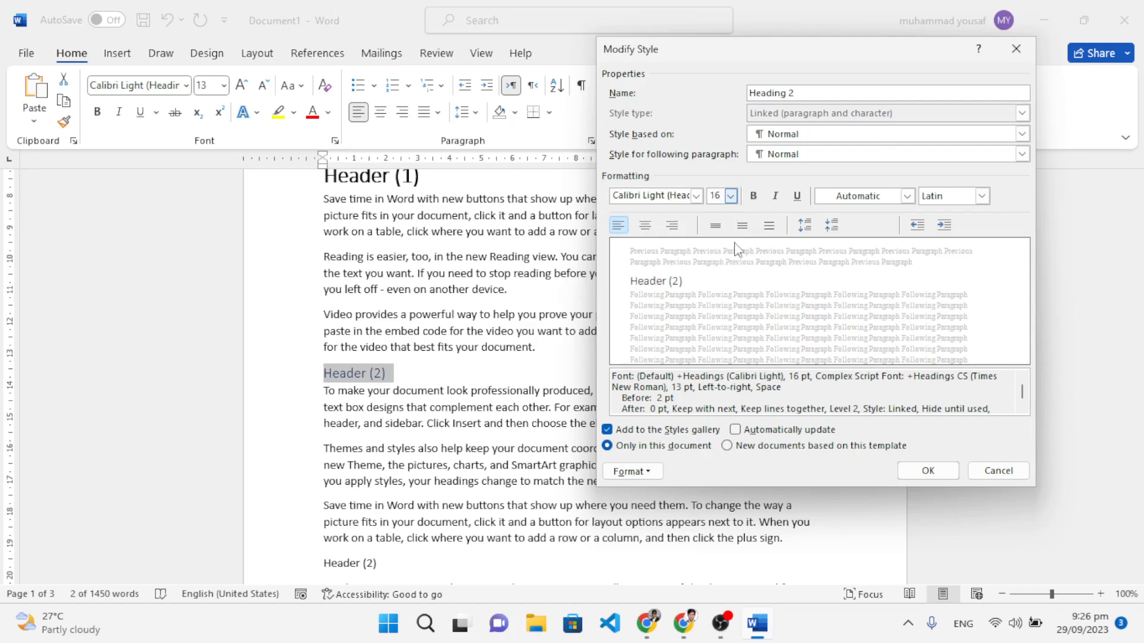
click(755, 196)
click(939, 472)
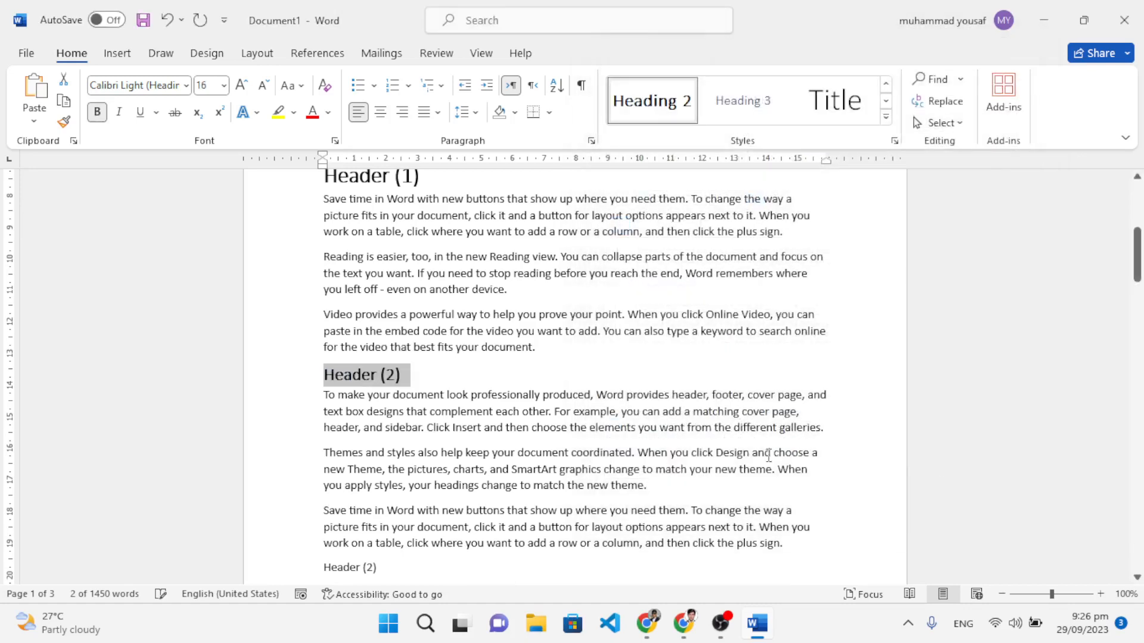
Apply the Heading 2 style to the second Header (2) line, above the "Reading is easier" paragraph on page 1.
scroll(452, 410, down, 1)
scroll(452, 411, down, 2)
drag(414, 407, 271, 407)
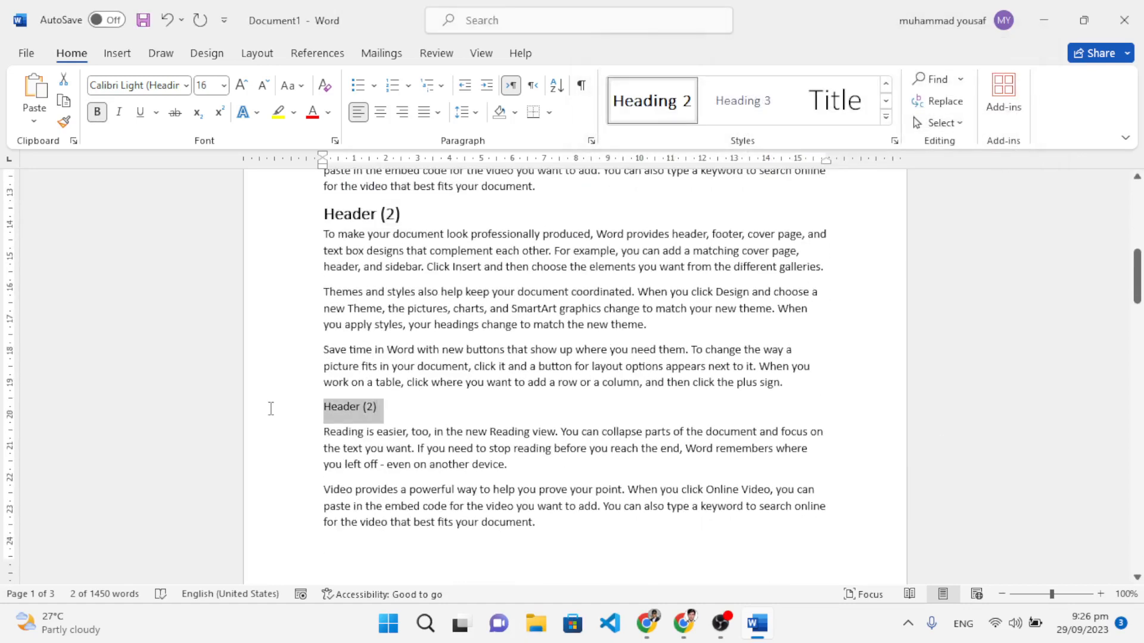
click(652, 101)
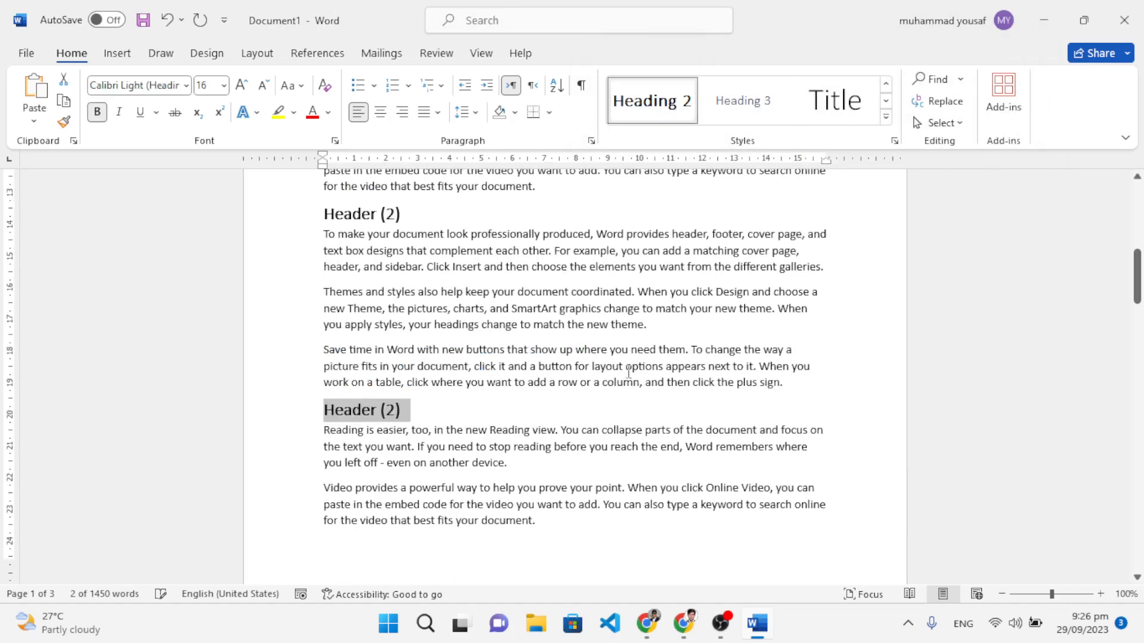
Apply the Heading 1 style to the Header (1) line on page 2.
scroll(504, 404, down, 2)
scroll(504, 405, down, 7)
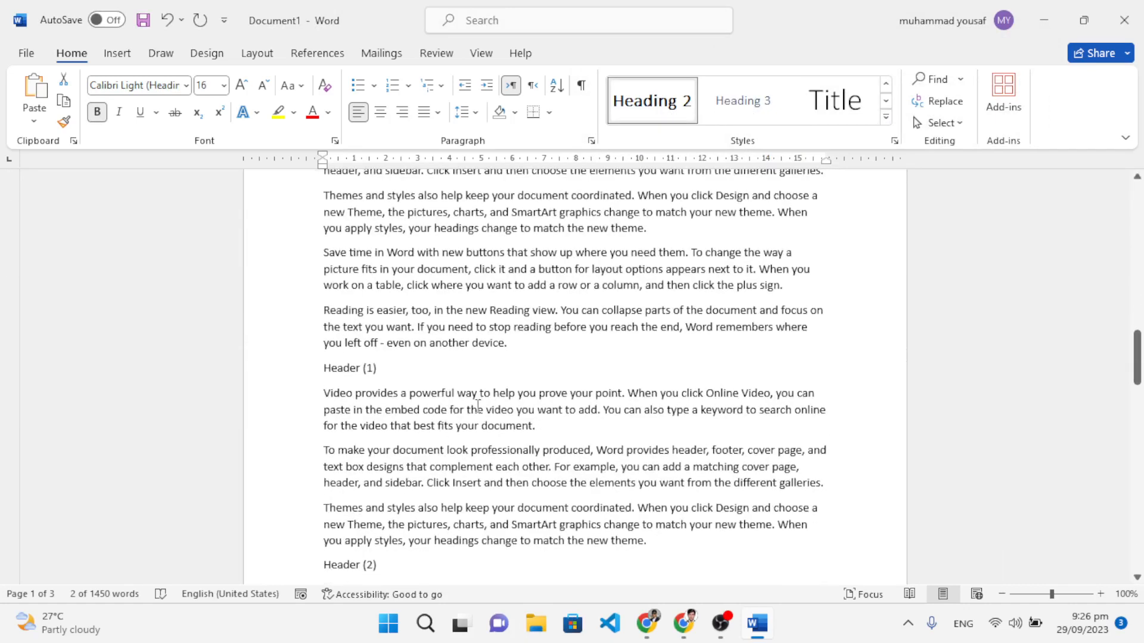
drag(396, 362, 322, 368)
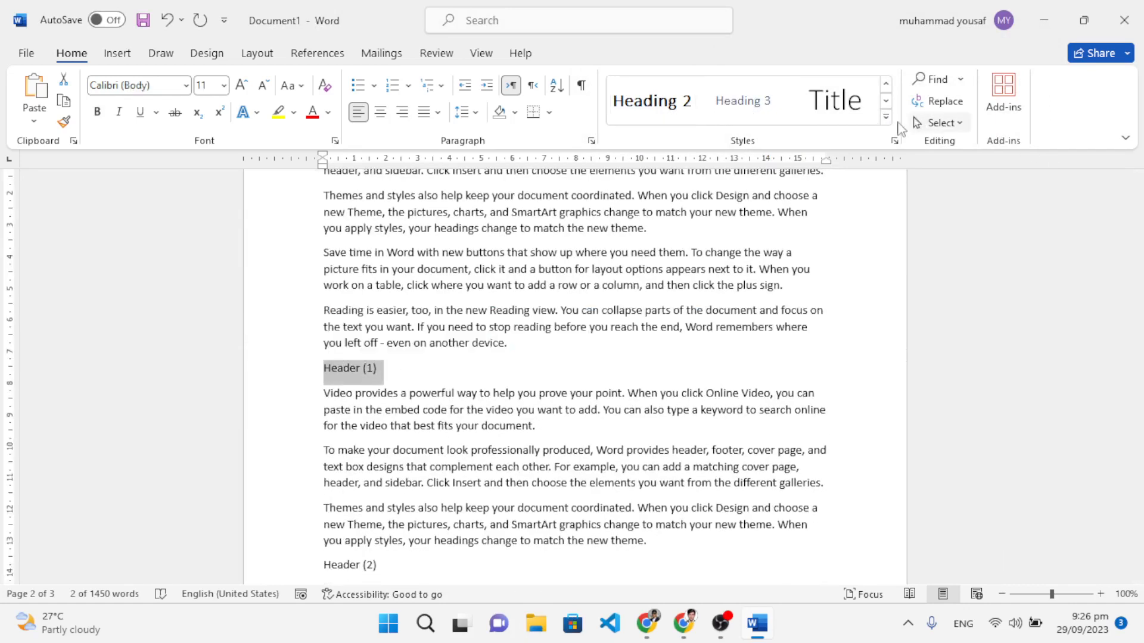
click(890, 123)
click(864, 124)
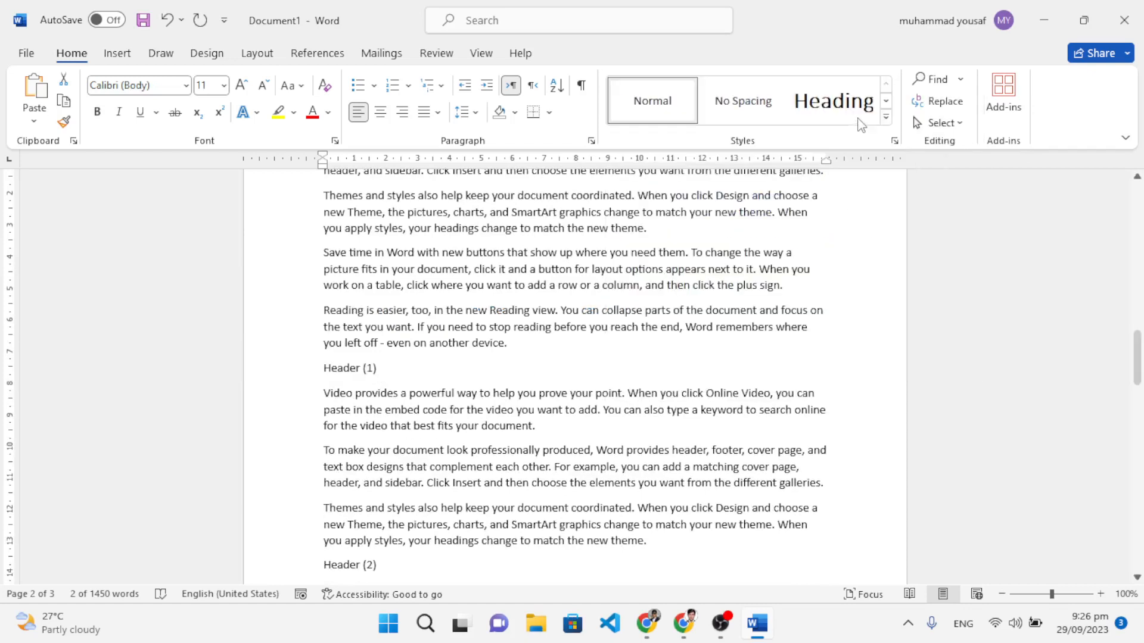
Apply the Heading 2 style to the Header (2) line on page 2.
scroll(405, 403, down, 3)
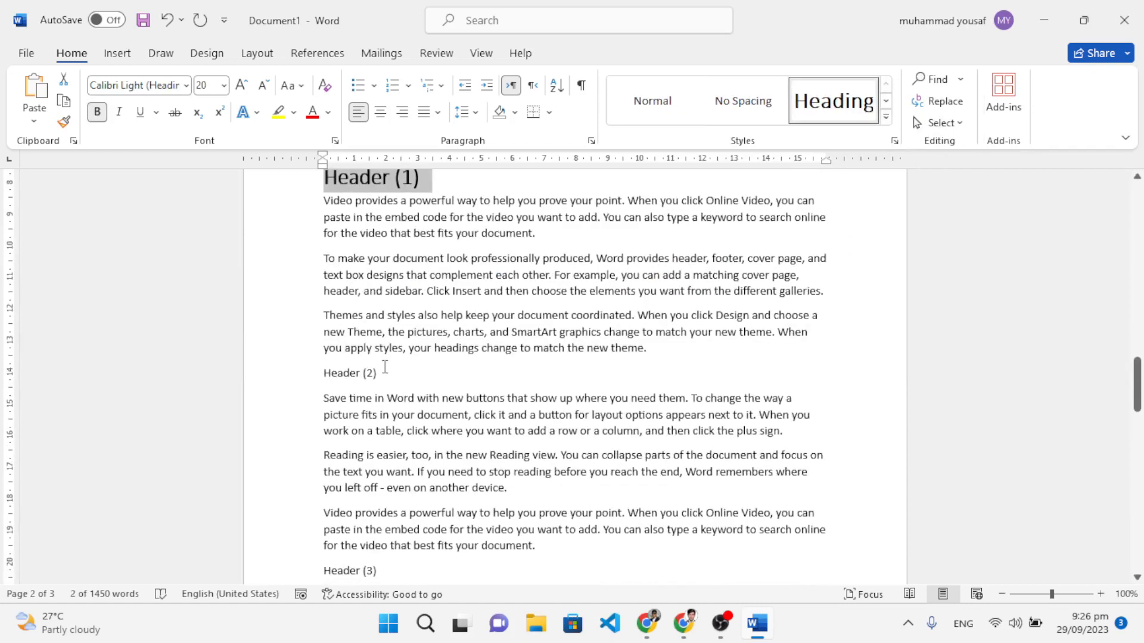
drag(385, 367, 304, 371)
click(875, 121)
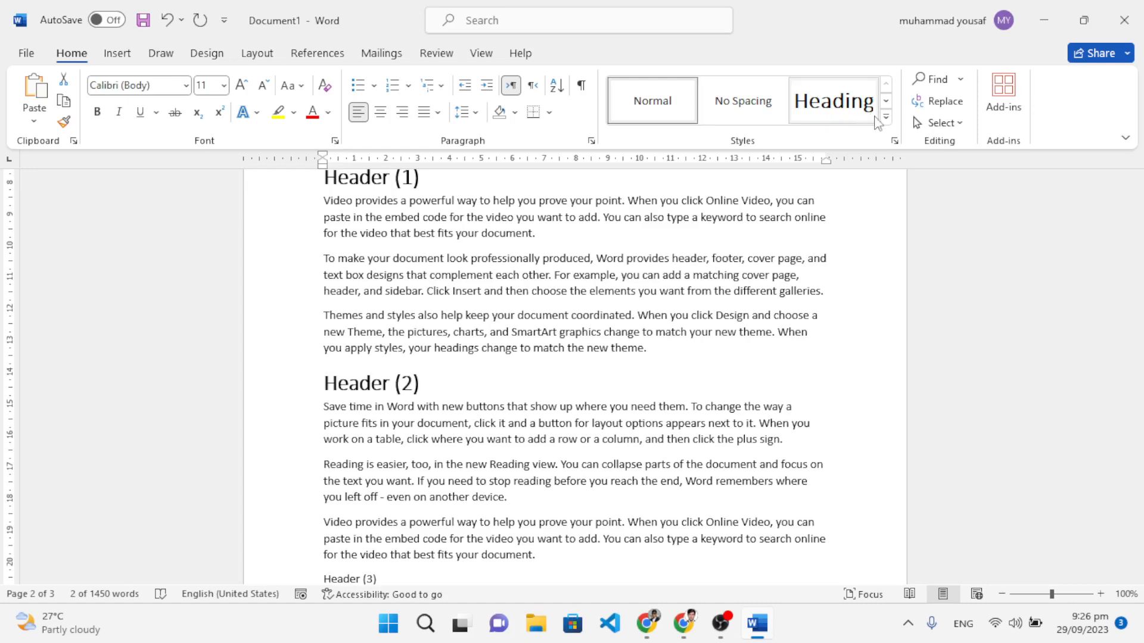
click(886, 118)
click(930, 102)
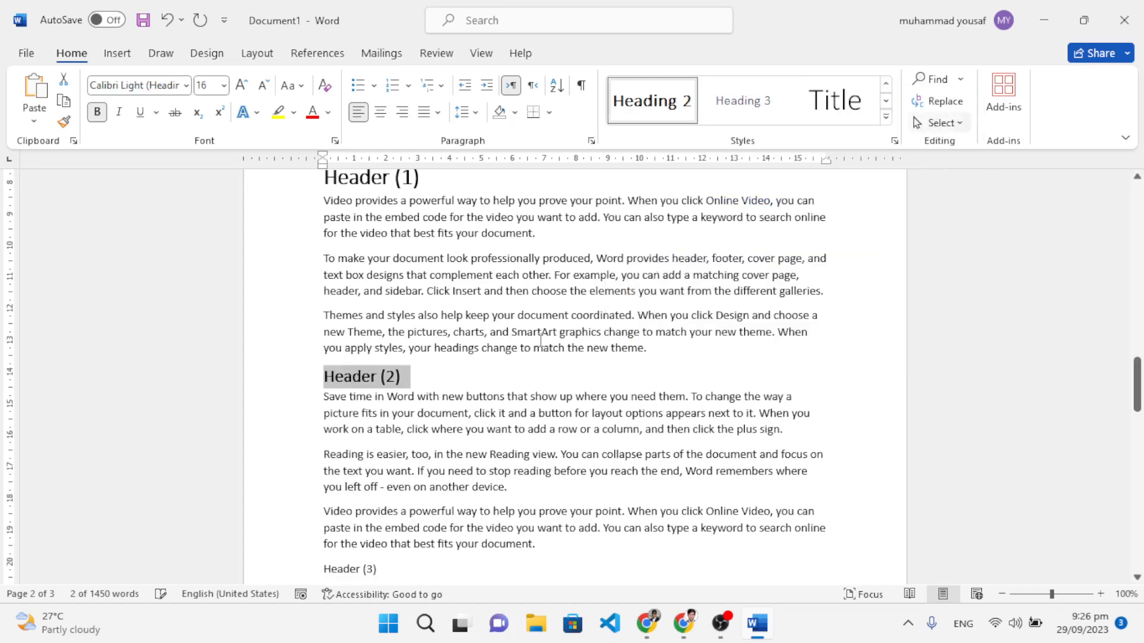
Apply the Heading 3 style to the Header (3) line near the end of page 2.
scroll(541, 341, down, 4)
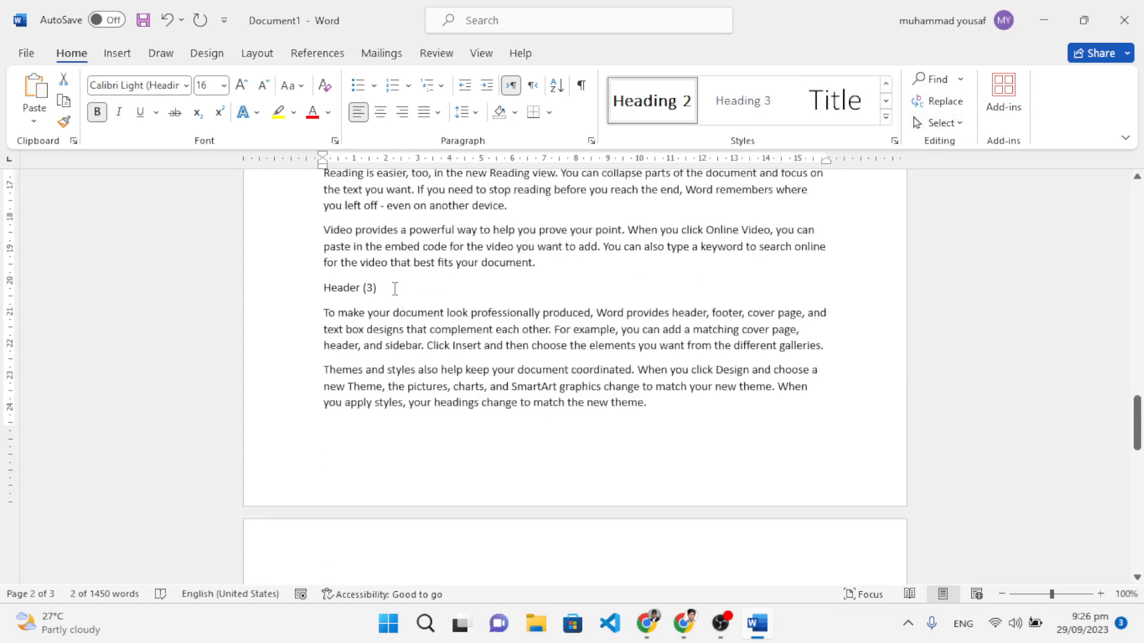
drag(395, 289, 334, 283)
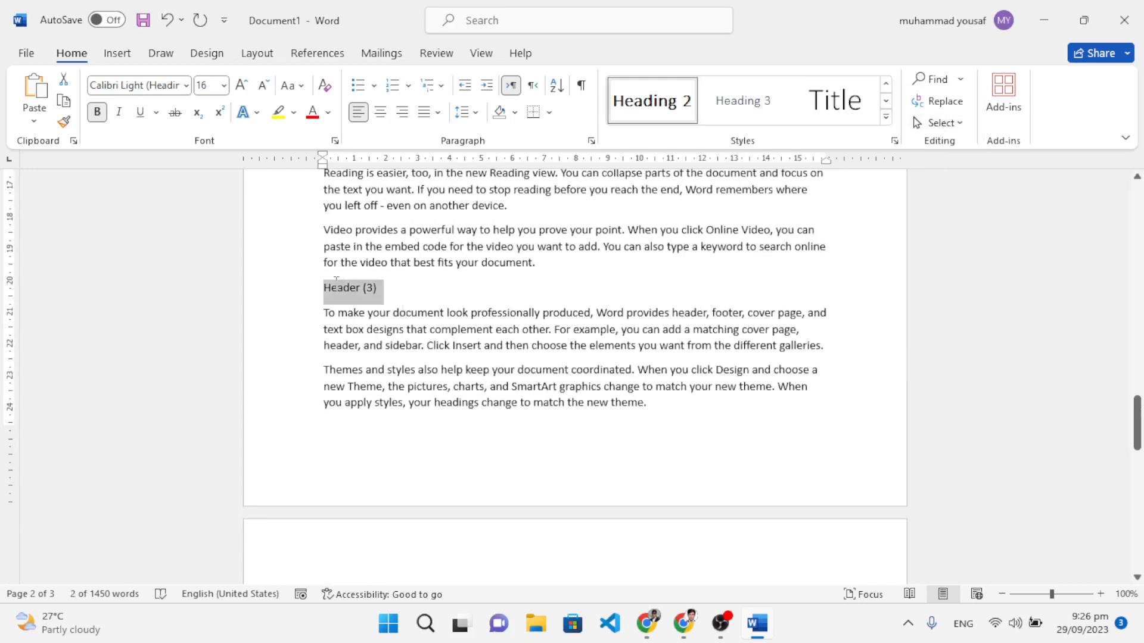
click(774, 110)
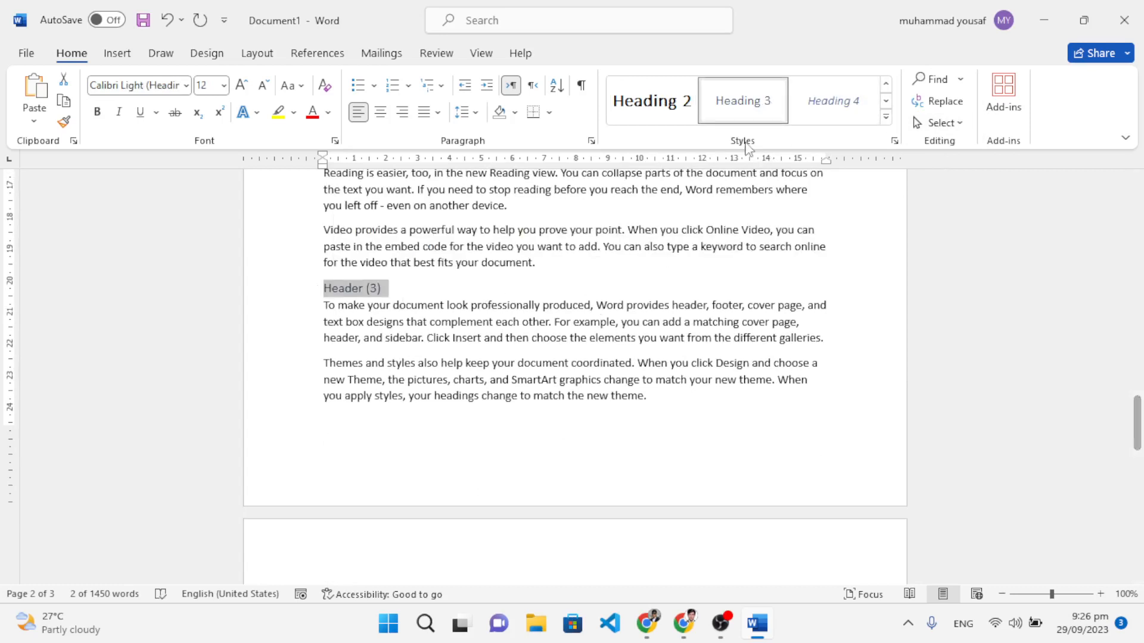
Modify the Heading 3 style to use the Automatic font colour, bold and size 14.
right_click(753, 103)
click(780, 135)
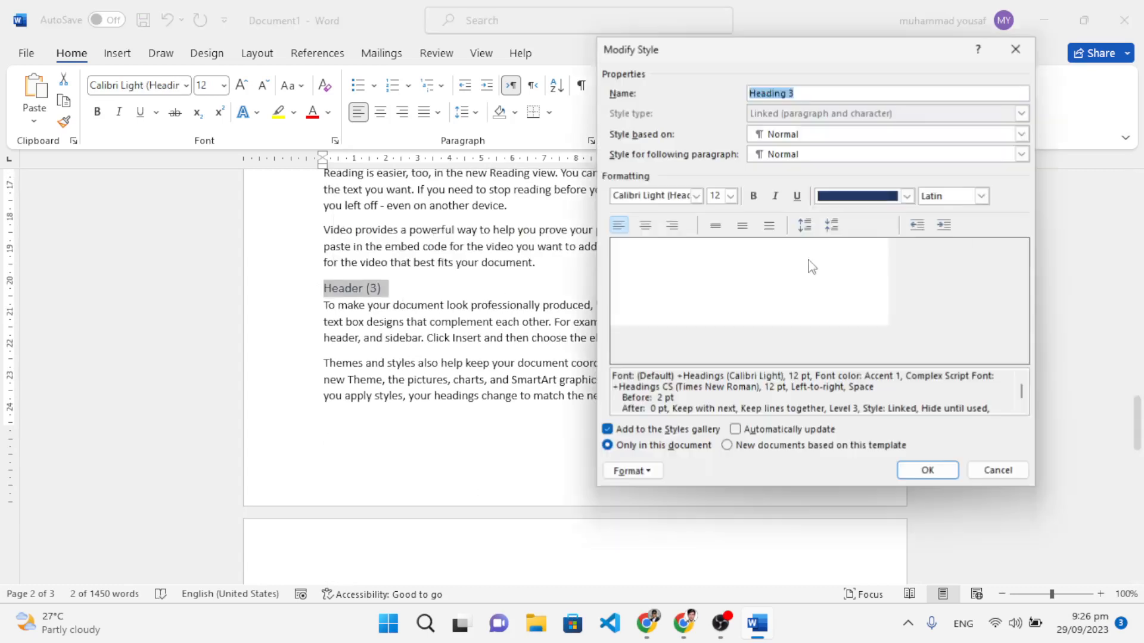
click(907, 197)
click(867, 218)
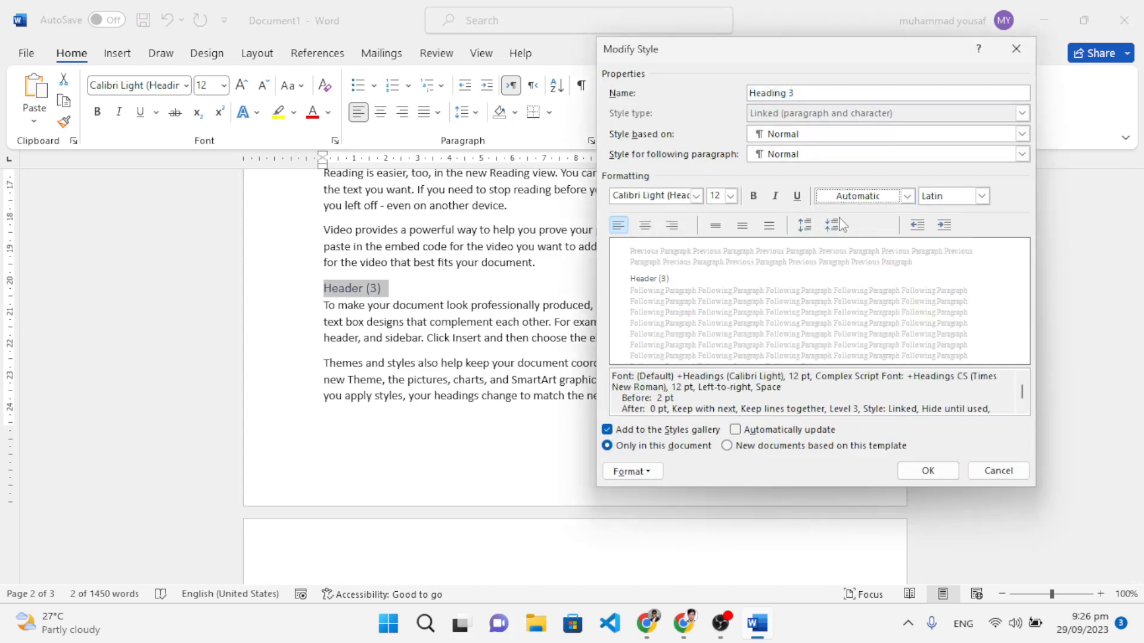
click(754, 196)
click(731, 196)
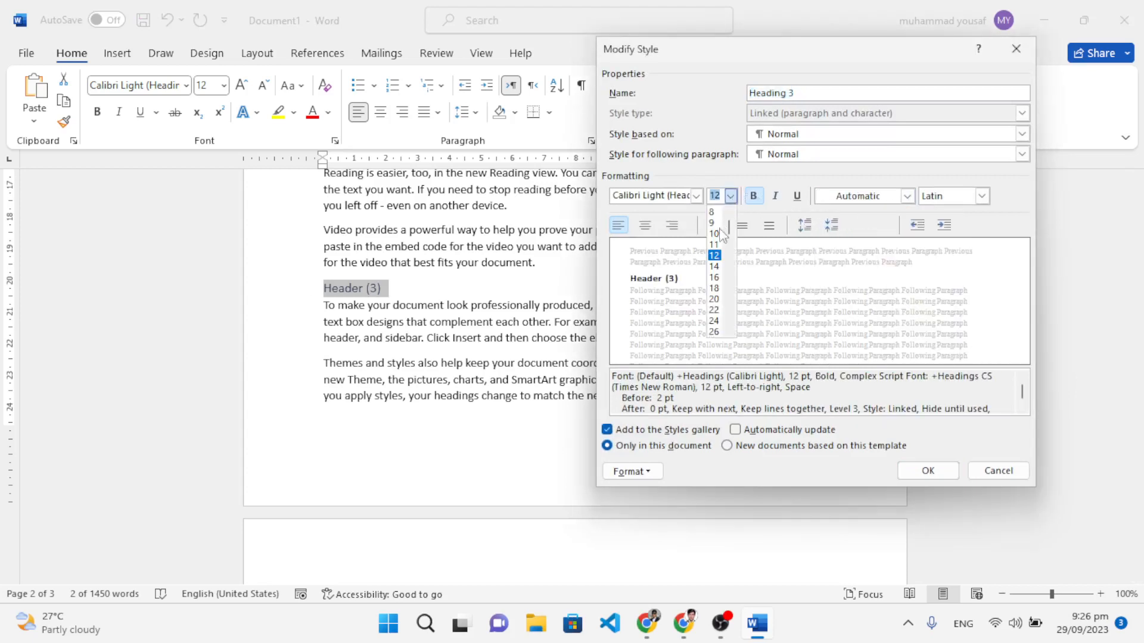
click(715, 265)
click(929, 471)
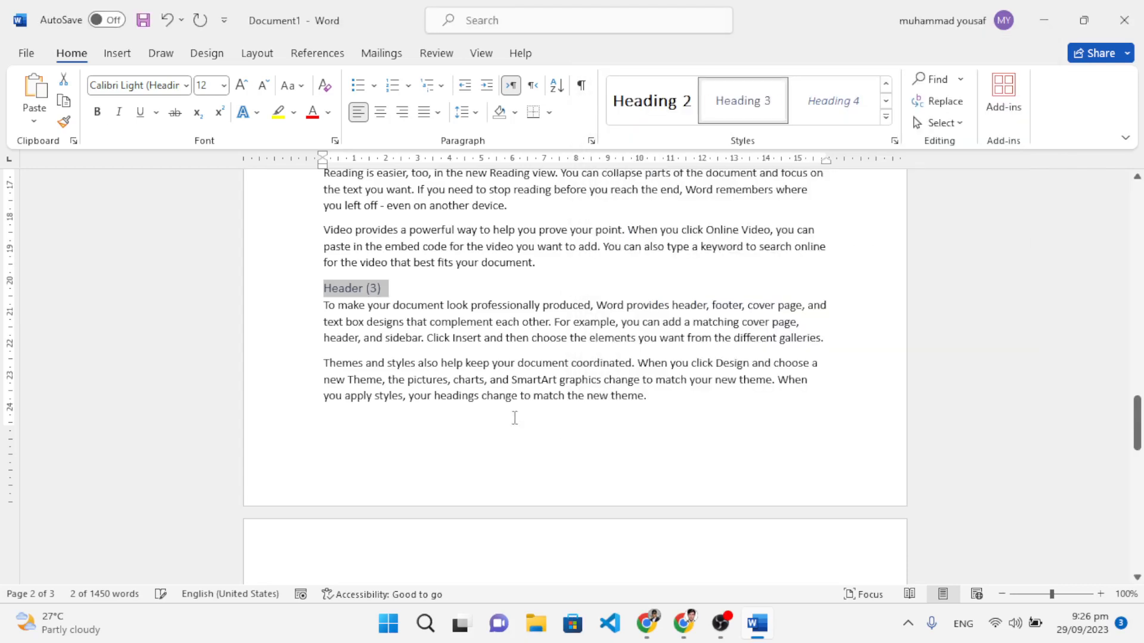
Apply the Heading 1 style to the Header (1) line on page 3.
scroll(473, 403, down, 7)
drag(410, 366, 332, 357)
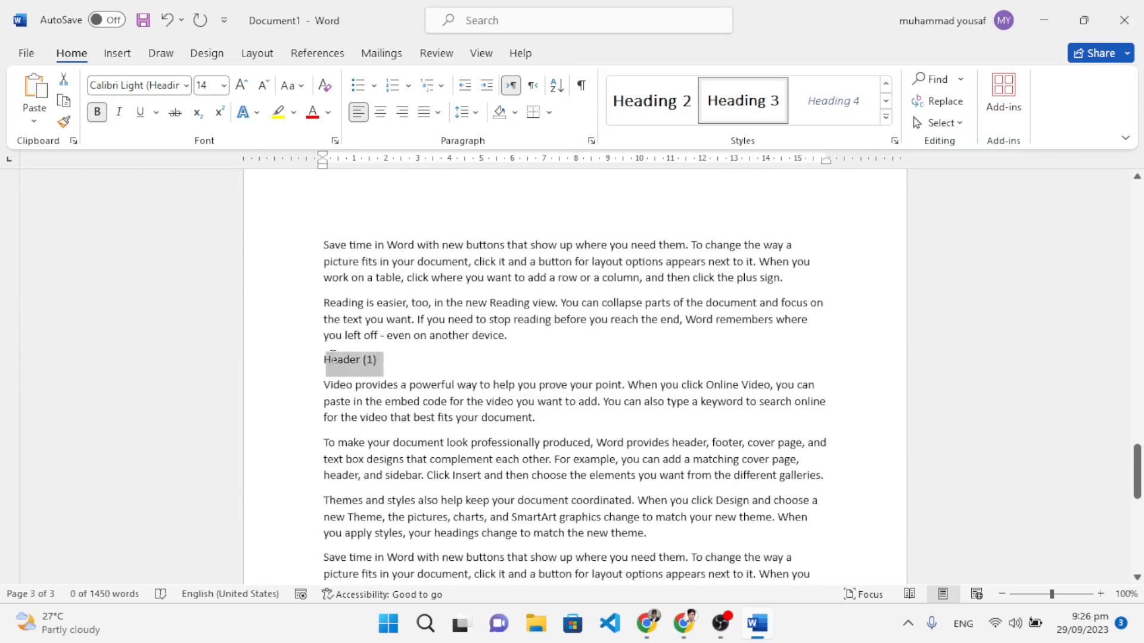
click(886, 117)
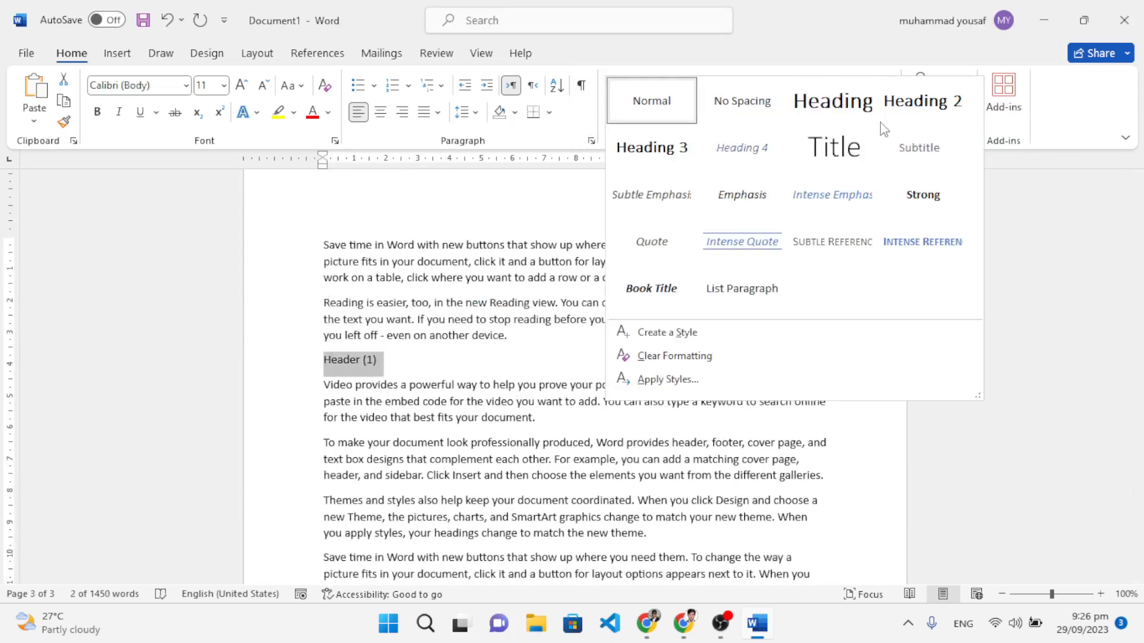
click(833, 101)
Insert an empty line above the first Header (1) heading at the start of the document and place the cursor in it.
scroll(445, 393, down, 10)
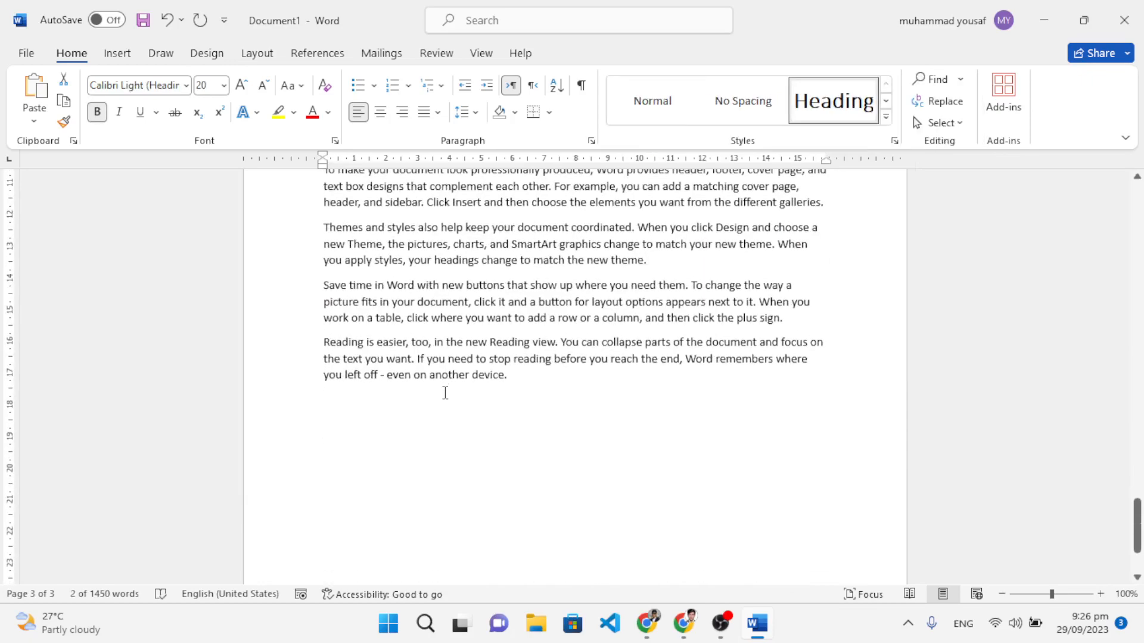
scroll(445, 392, up, 12)
scroll(445, 393, down, 7)
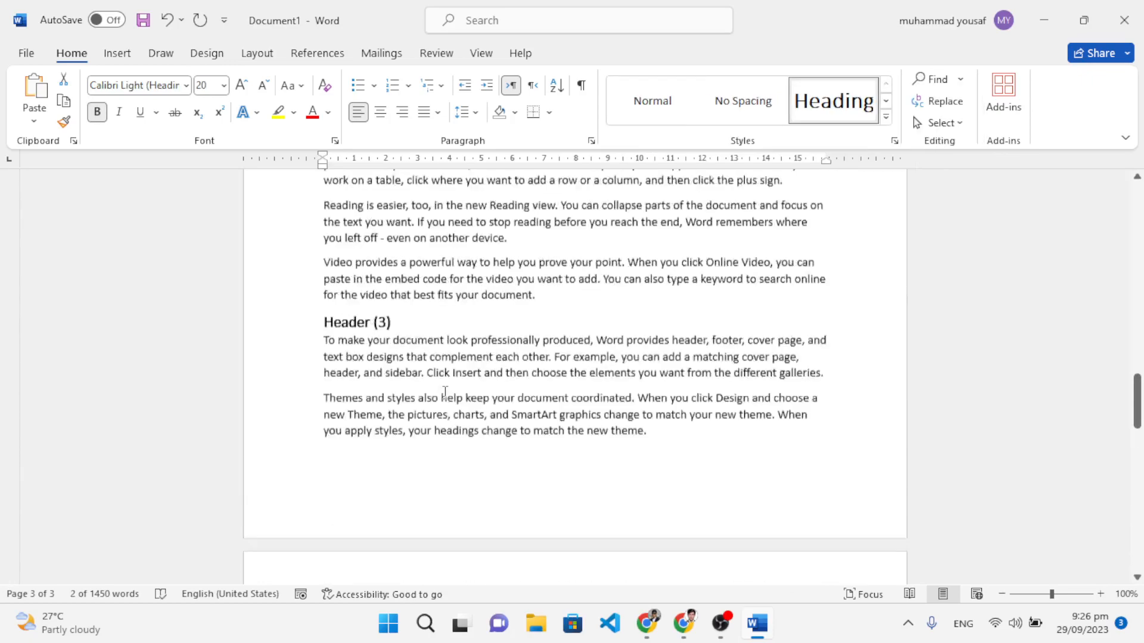
scroll(445, 393, up, 5)
scroll(445, 393, up, 12)
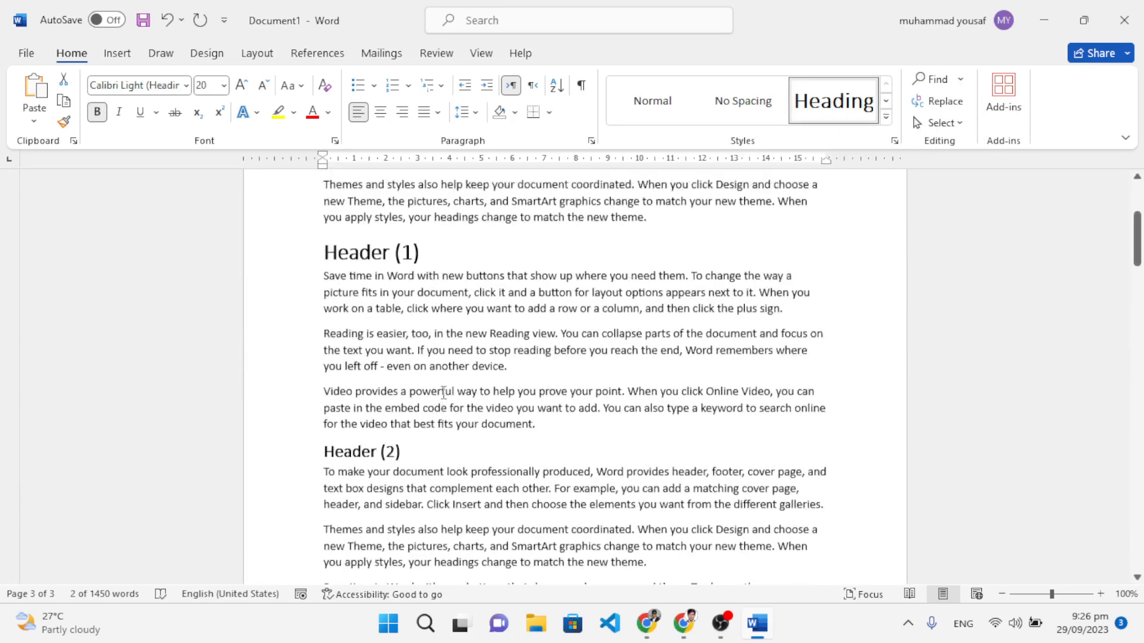
scroll(444, 393, up, 1)
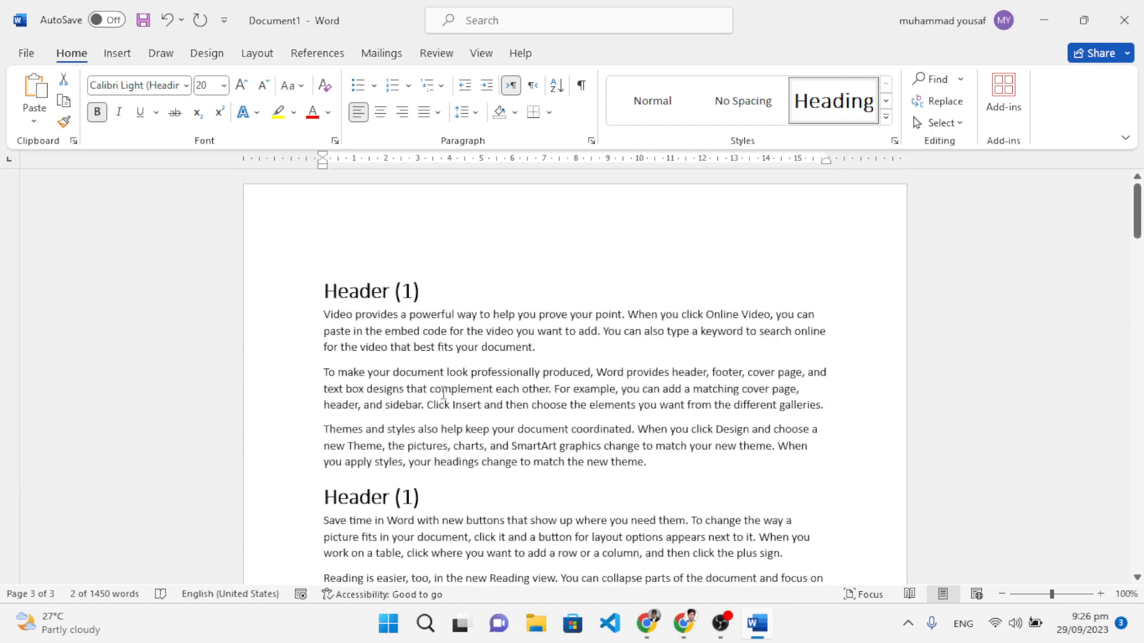
click(328, 278)
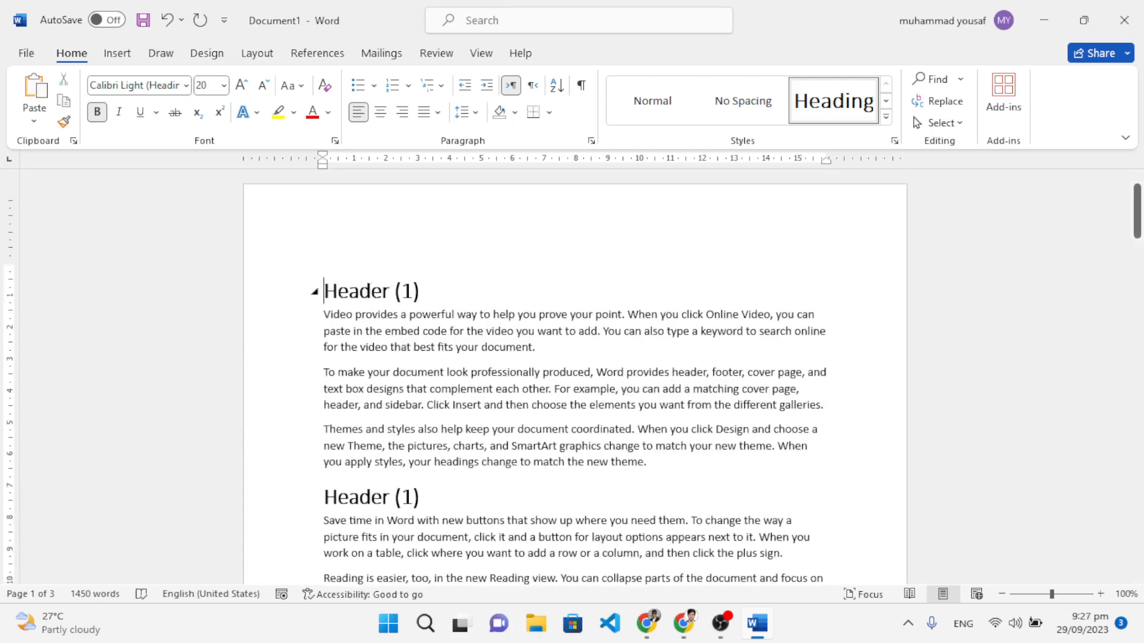
key(Return)
key(Up)
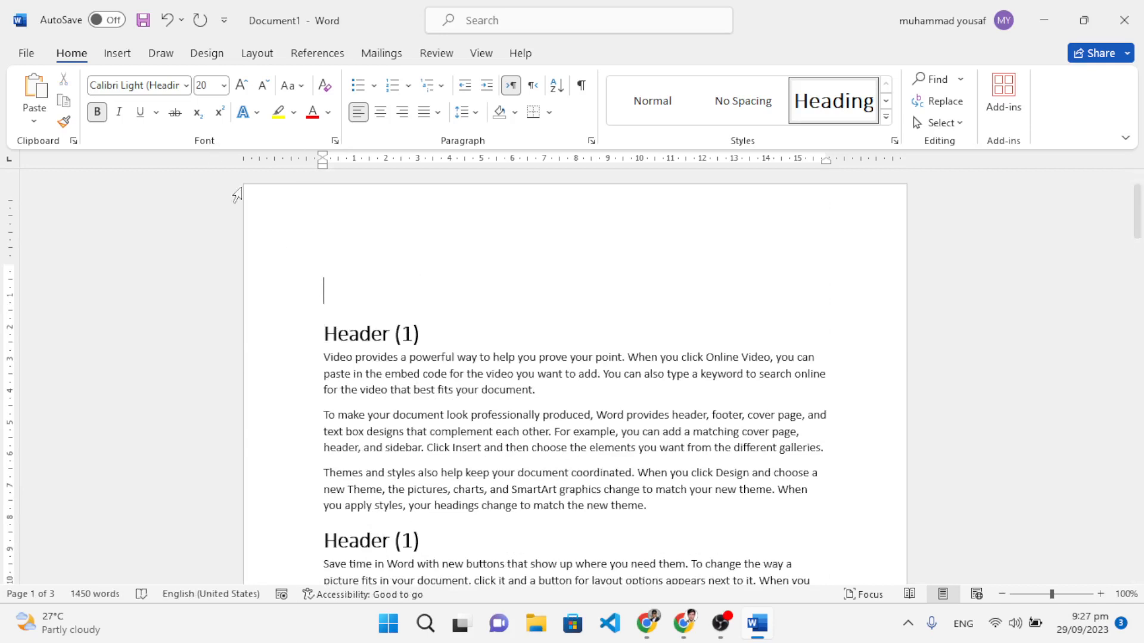
Insert the built-in Automatic Table 1 table of contents on the empty line above the first heading.
click(307, 57)
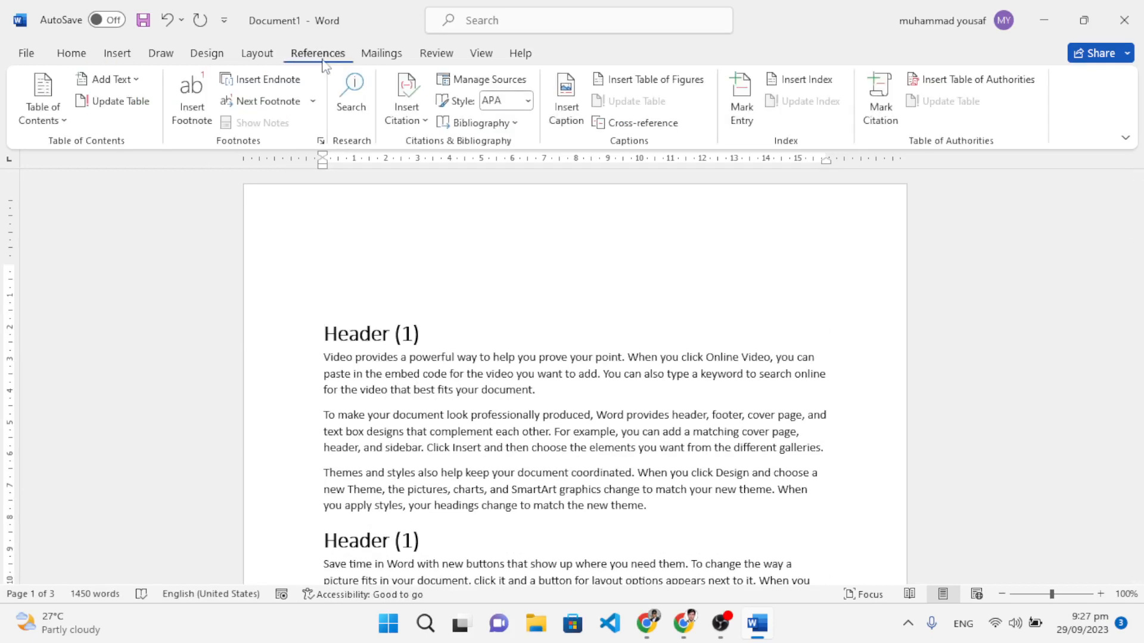
click(57, 109)
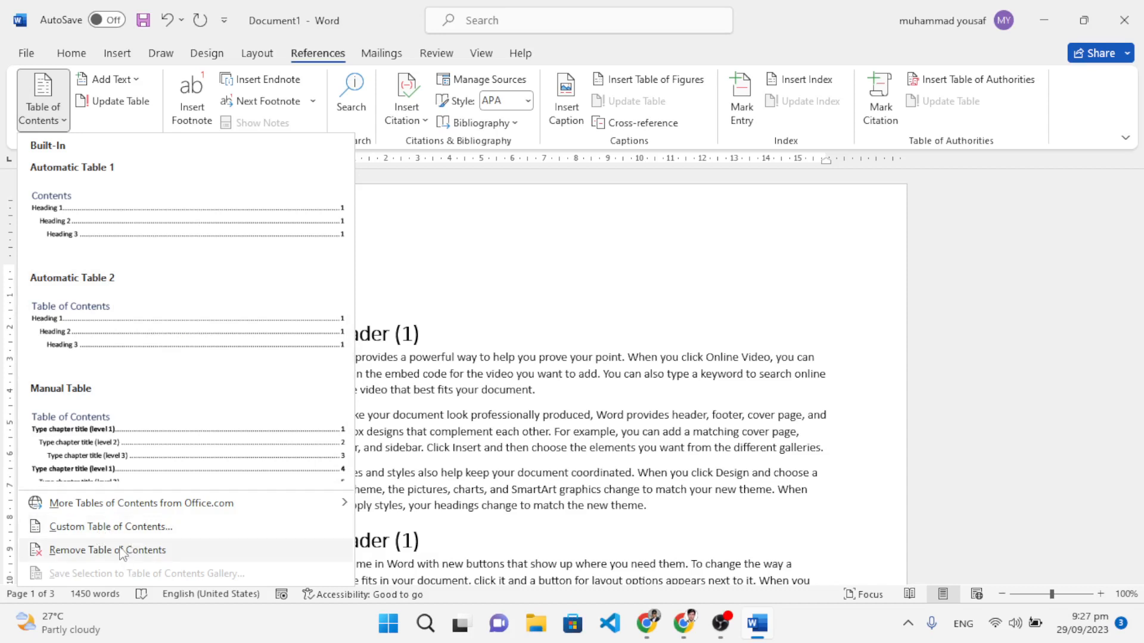
click(96, 234)
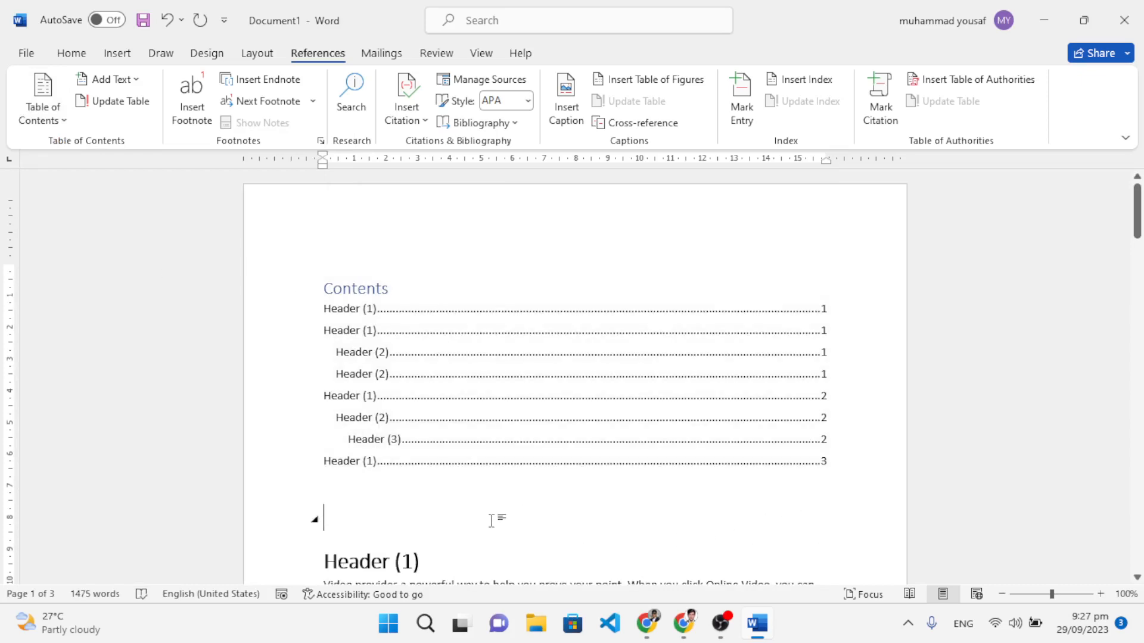
Insert empty lines between the table of contents and the first Header (1) heading until that heading moves onto page 2.
scroll(435, 501, down, 5)
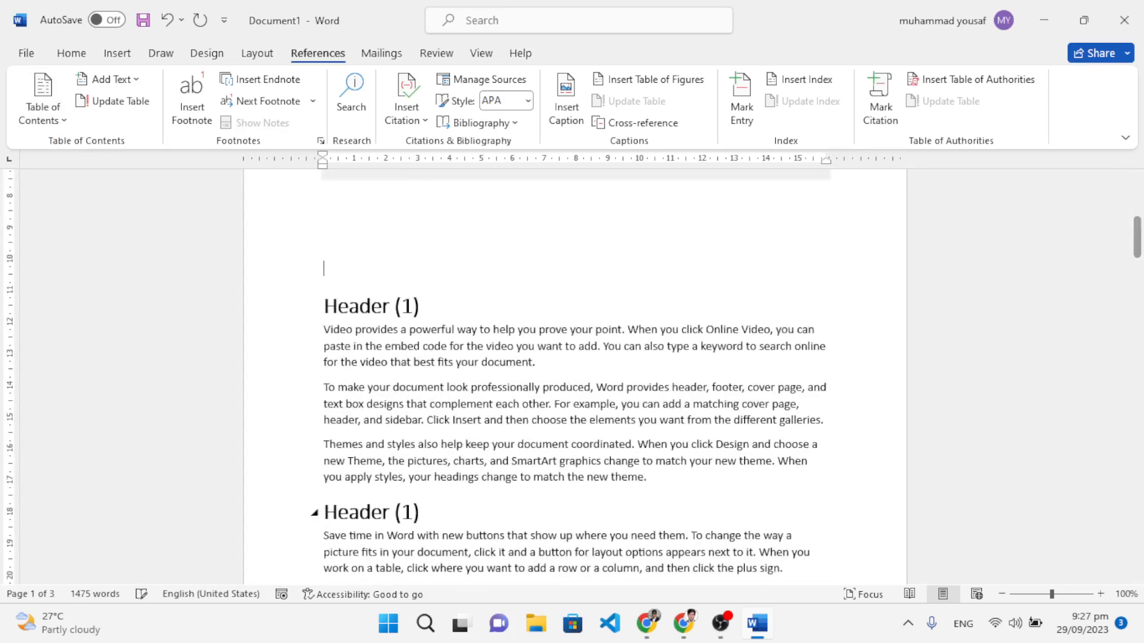
key(Return)
scroll(575, 375, down, 3)
key(Return)
key(Return)
key(Return)
key(Return)
key(Return)
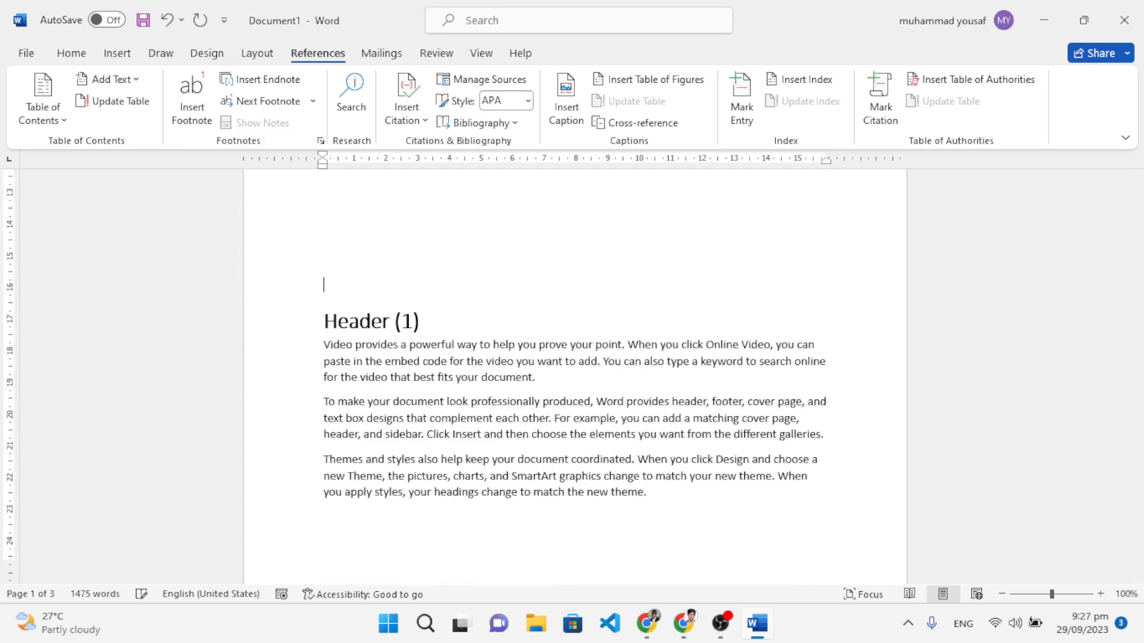
key(Return)
key(Return)
key(Return)
key(Return)
key(Return)
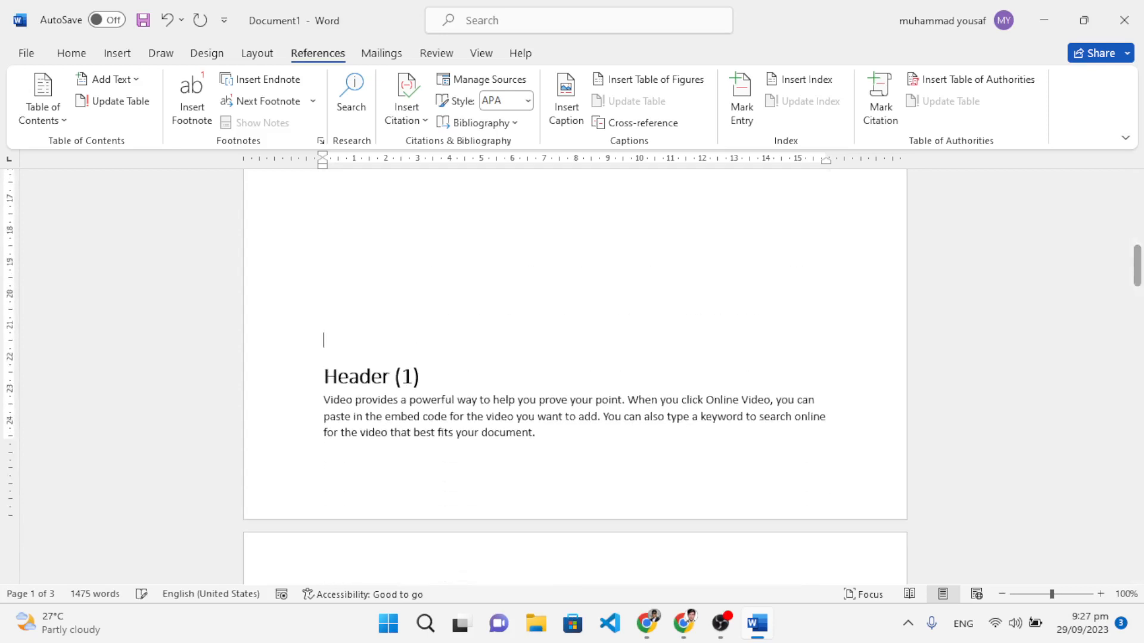
scroll(422, 489, down, 2)
scroll(421, 489, up, 12)
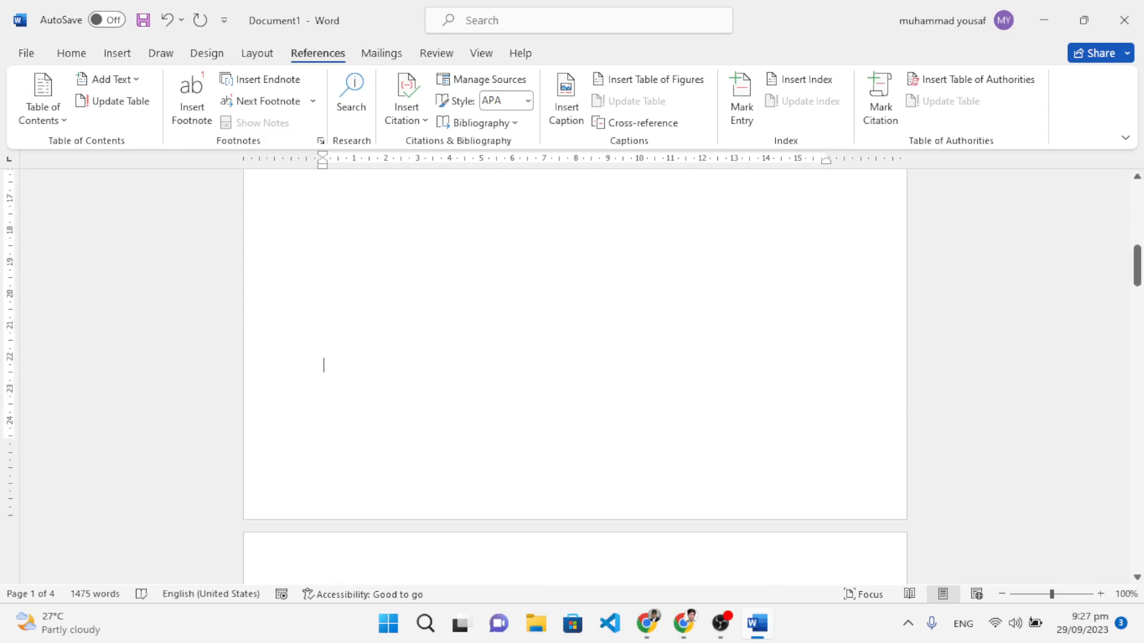
scroll(491, 340, up, 1)
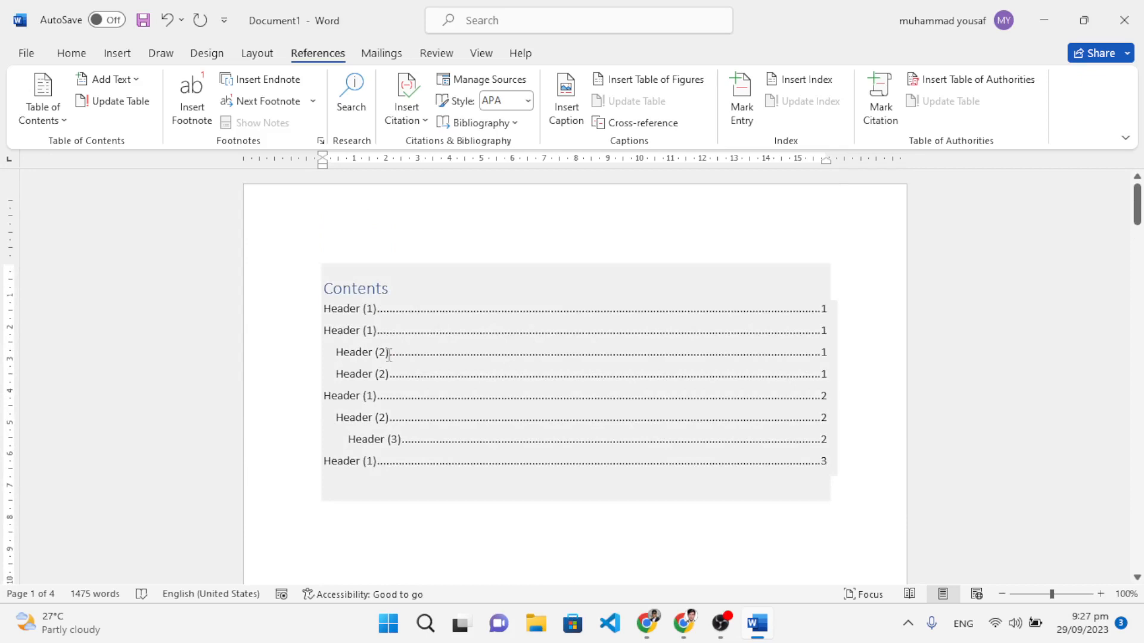
Replace the table of contents with the built-in Manual Table and switch it back to Automatic Table 1.
click(45, 119)
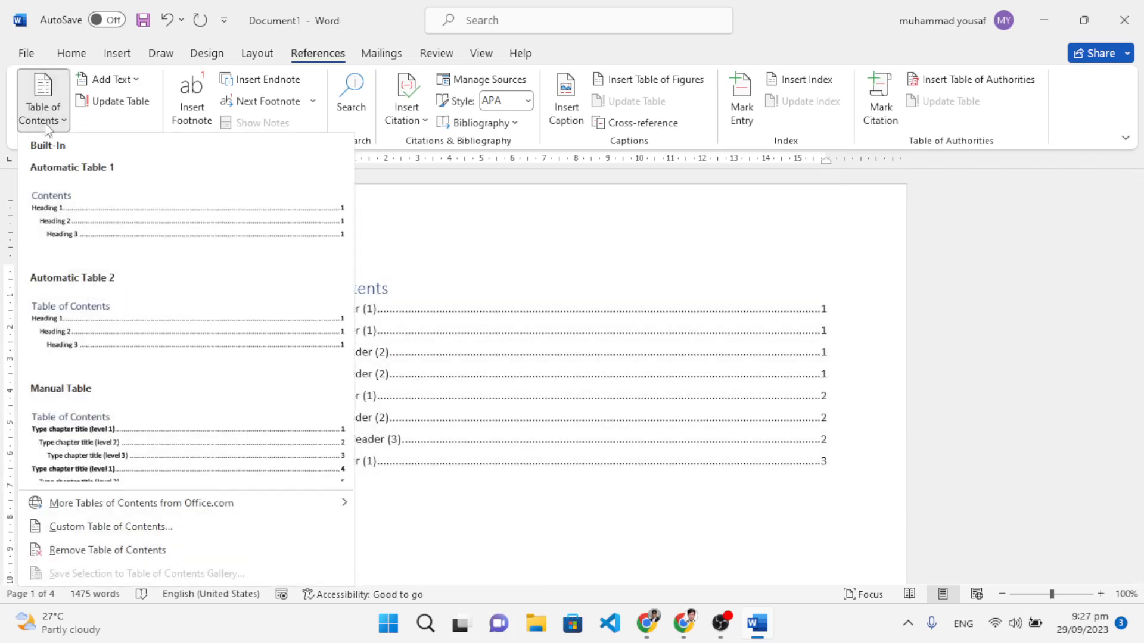
click(99, 432)
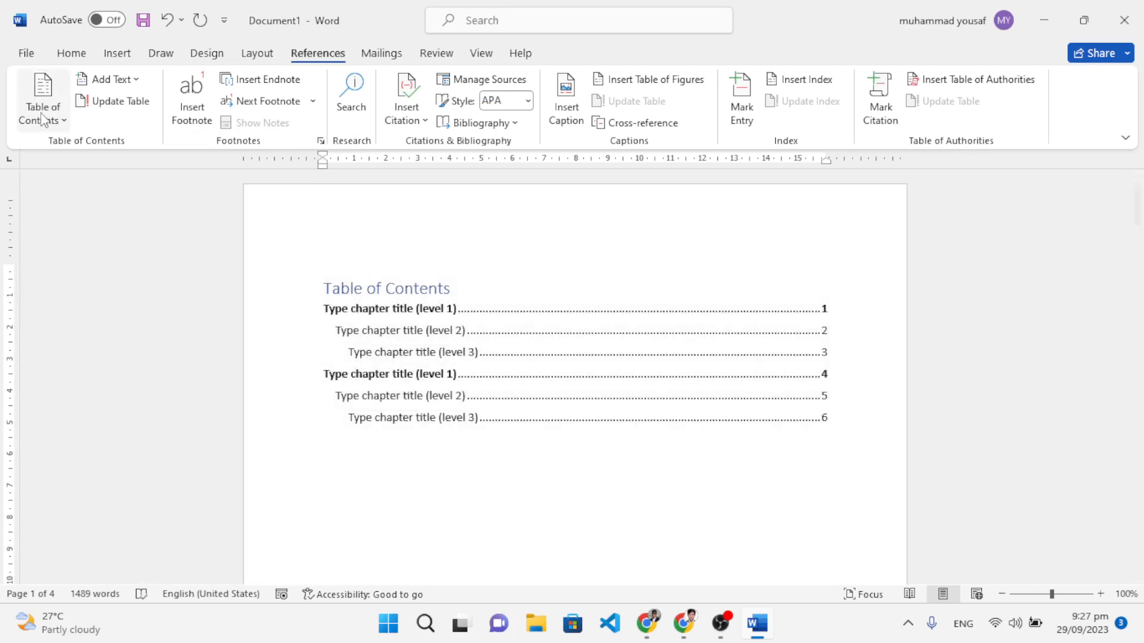
click(42, 115)
click(112, 250)
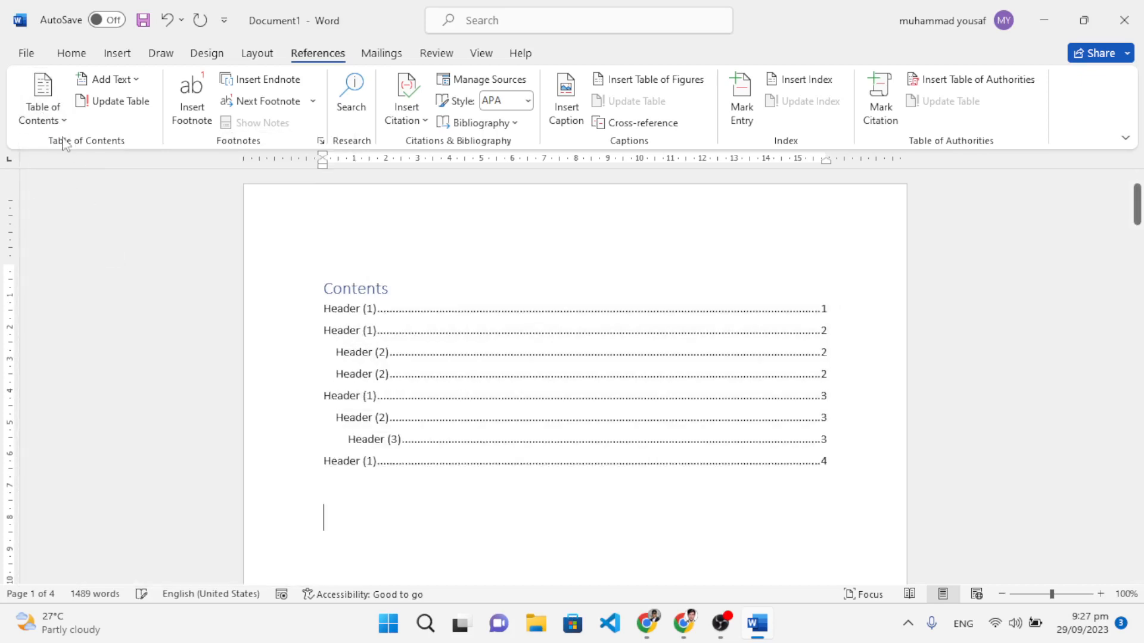
Replace the table of contents with a custom one that uses a dashed tab leader.
click(42, 116)
click(95, 530)
drag(581, 114, 285, 124)
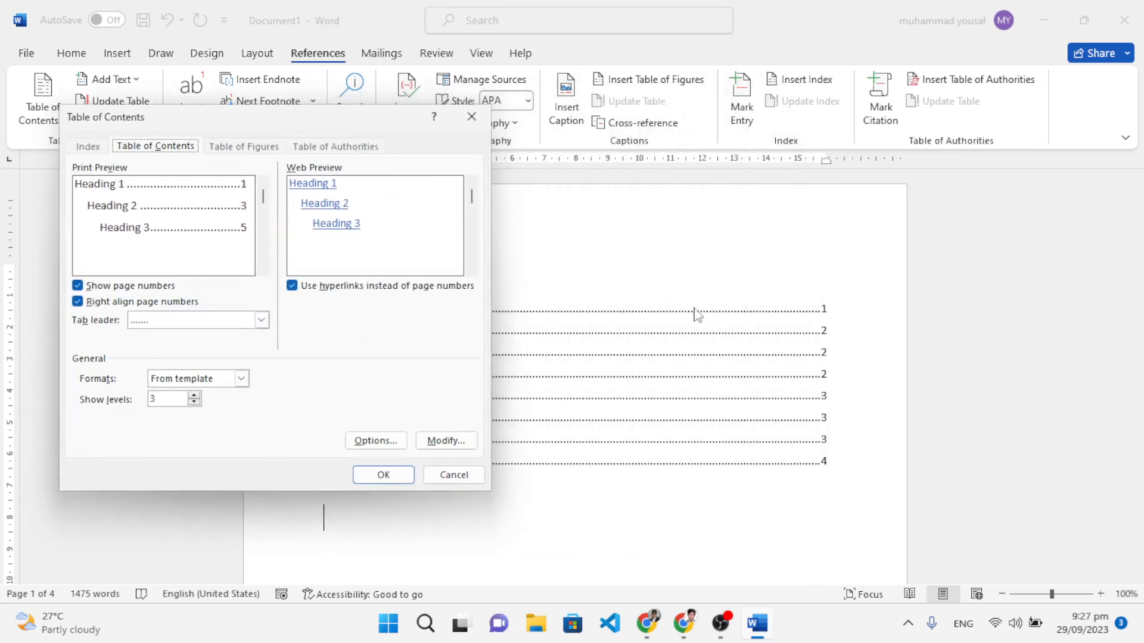
click(261, 320)
click(183, 360)
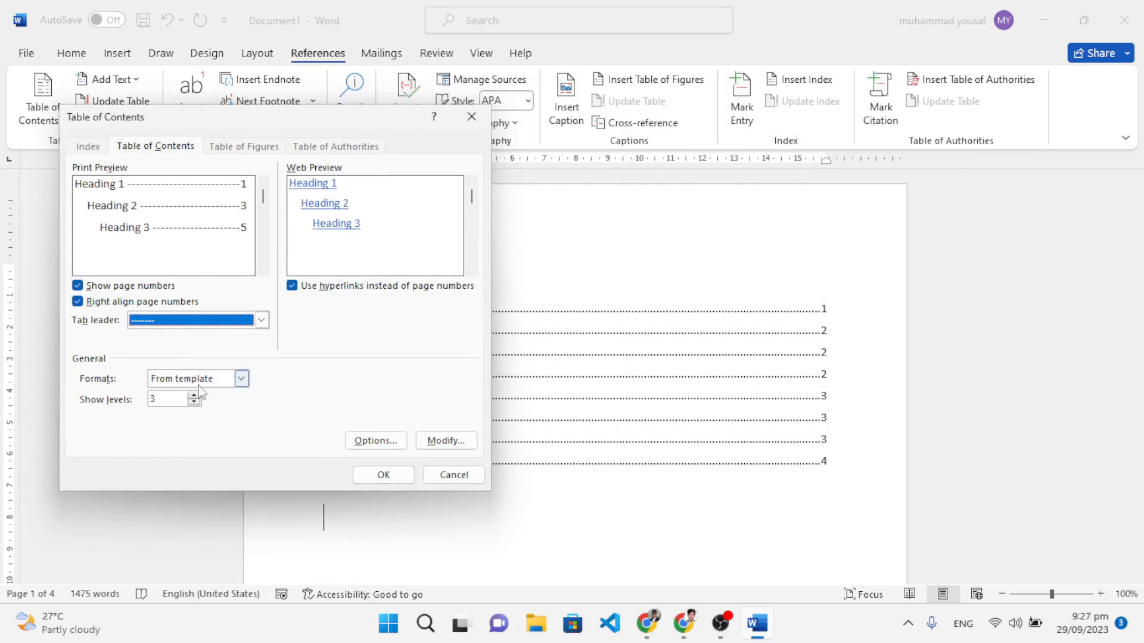
click(384, 475)
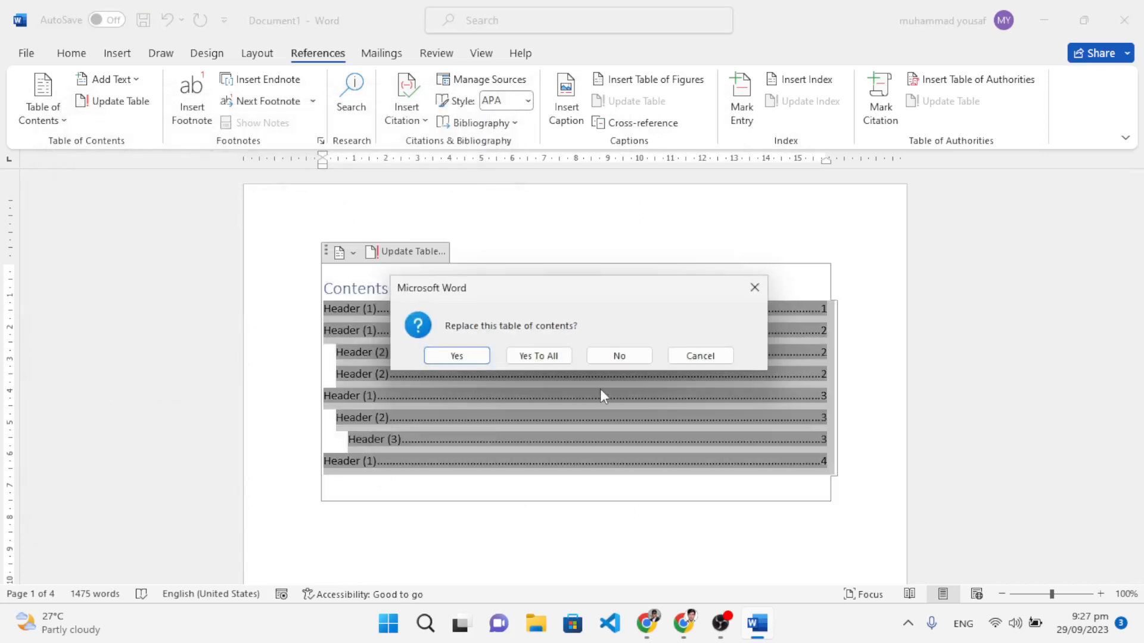
click(528, 356)
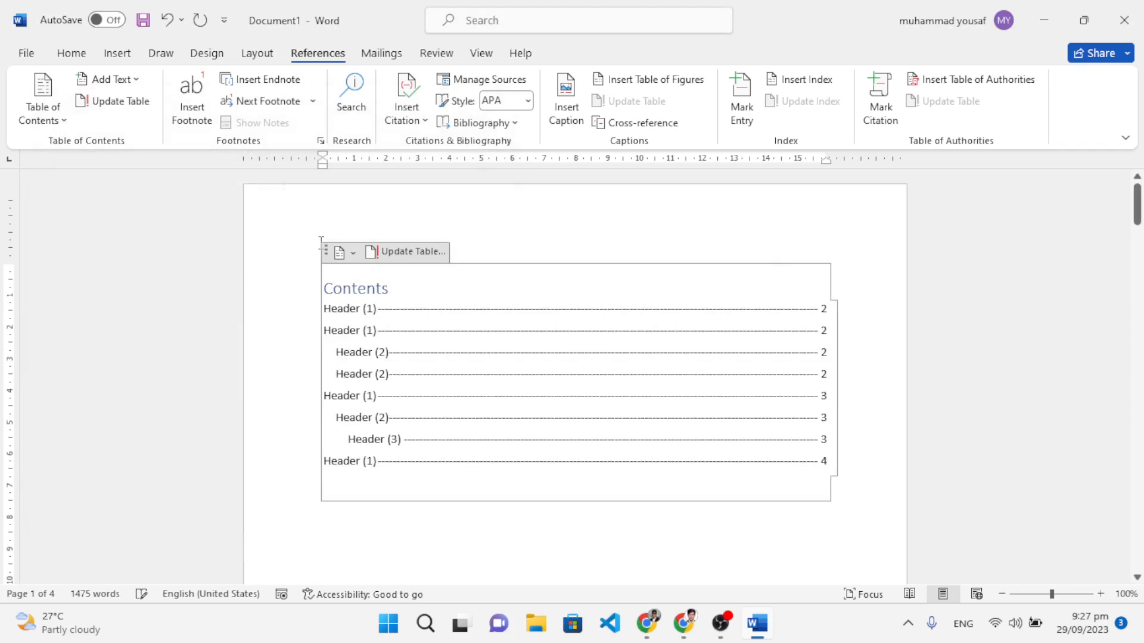
Replace the table of contents with a custom one that has Show page numbers turned off.
click(59, 119)
click(110, 531)
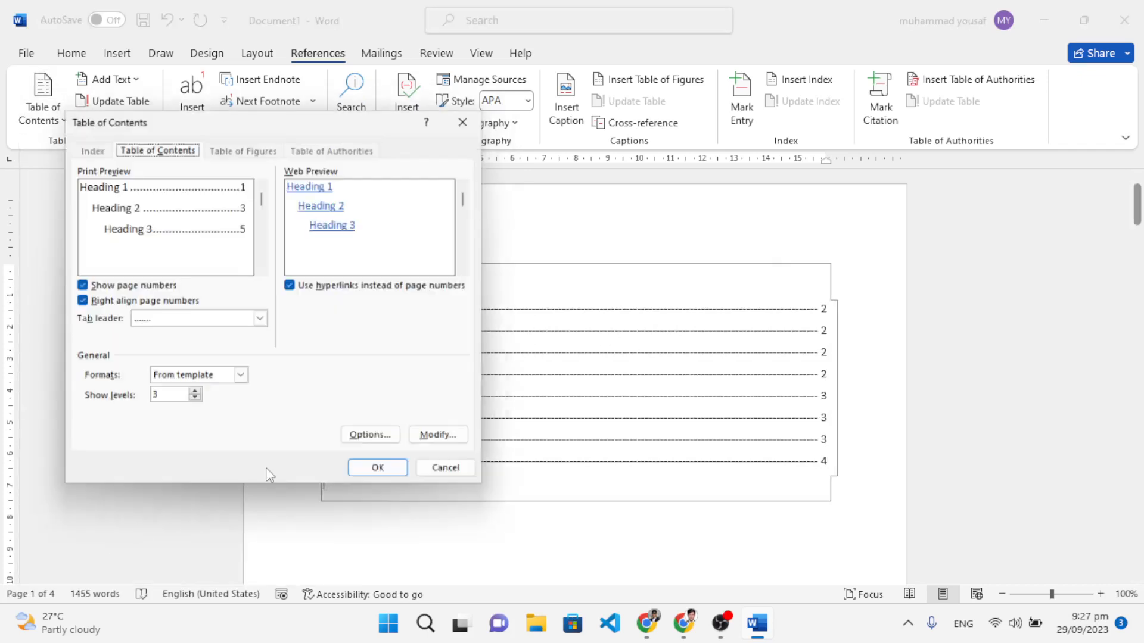
click(78, 286)
click(364, 475)
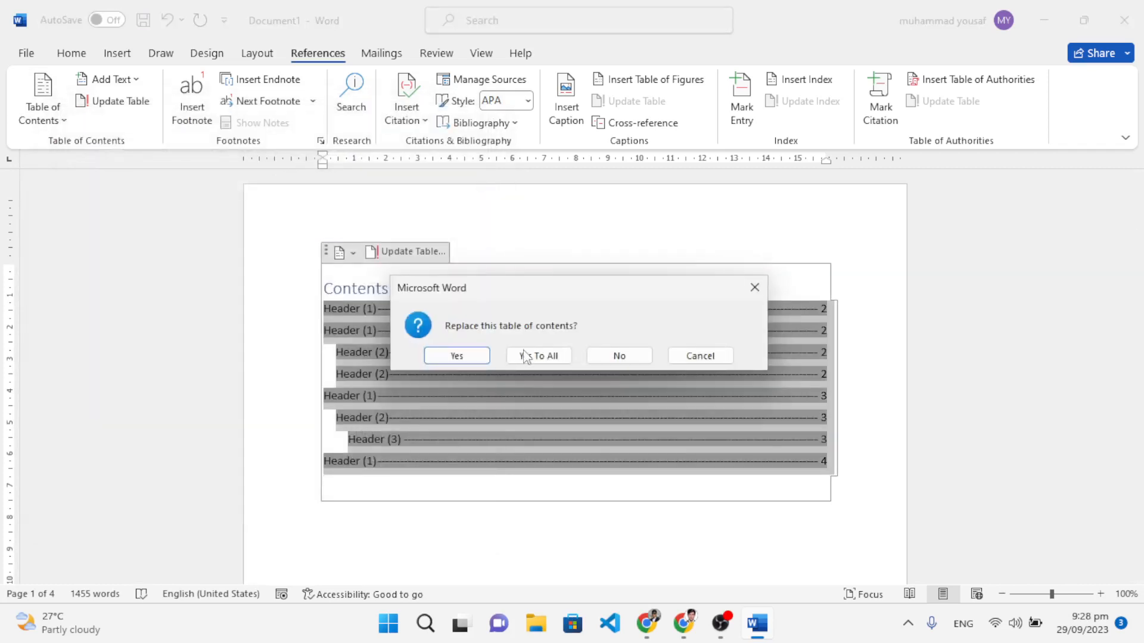
click(542, 356)
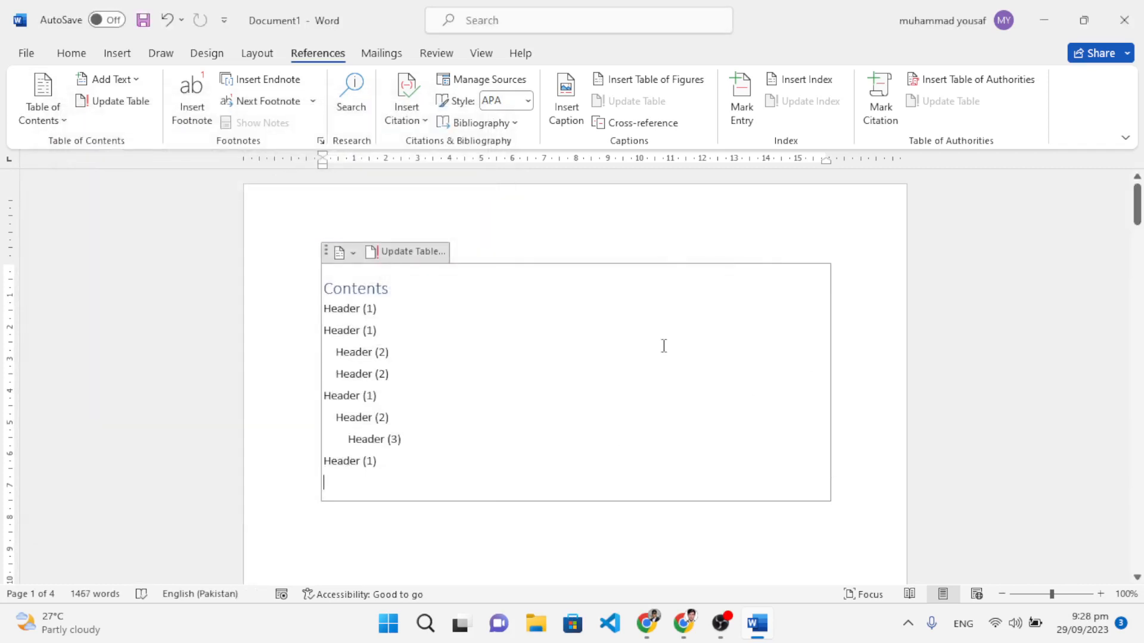
Replace the table of contents with a custom one that shows right-aligned page numbers and a dotted tab leader.
click(60, 119)
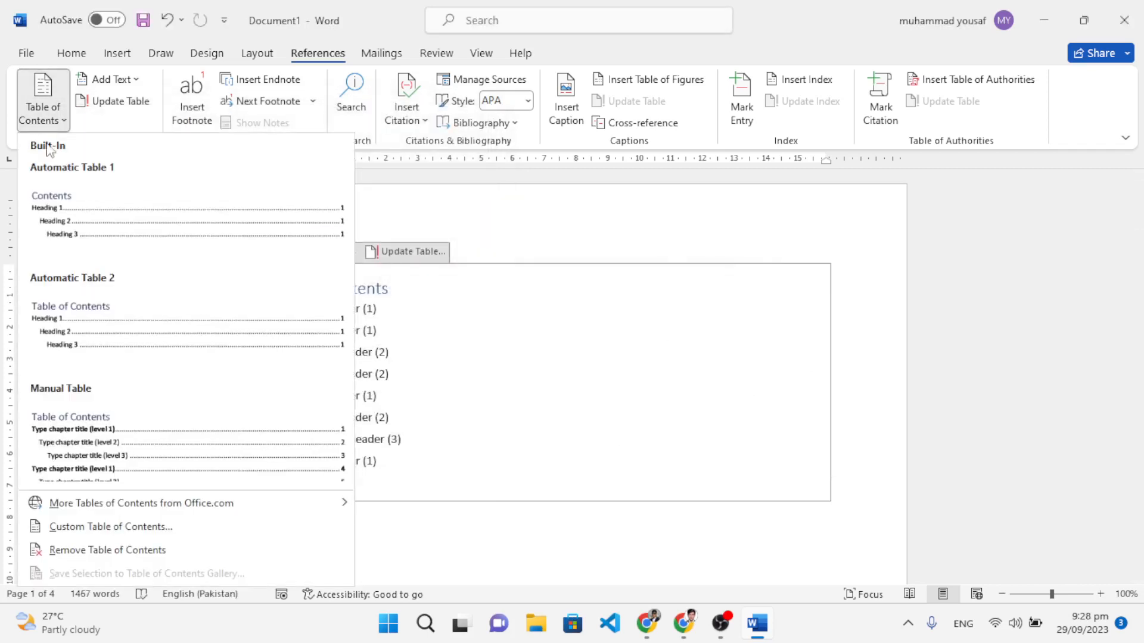
click(77, 528)
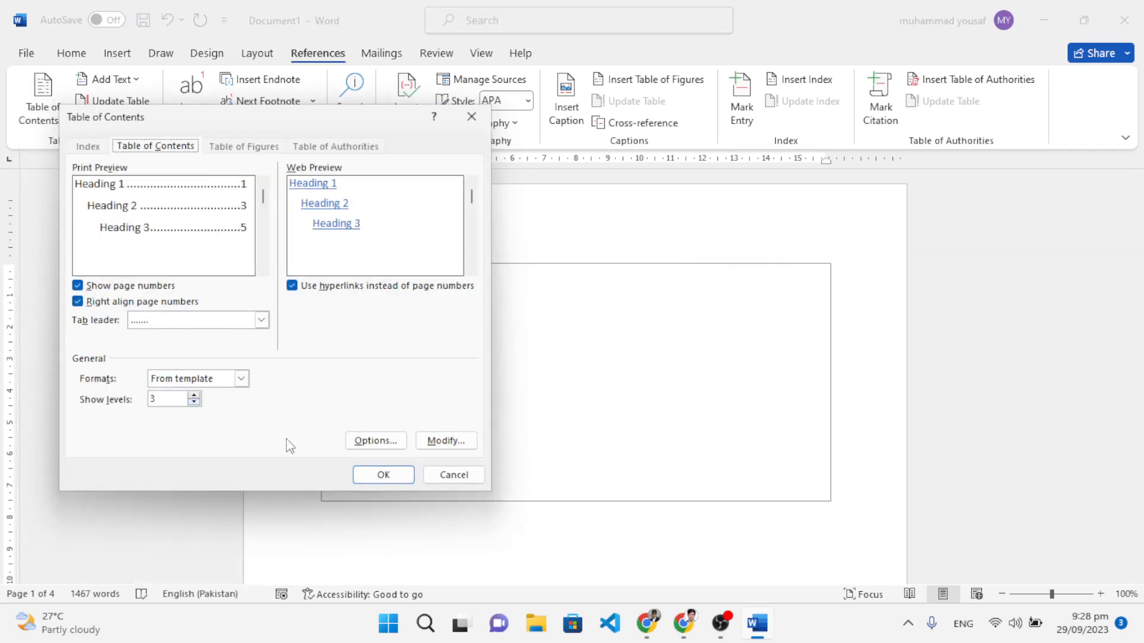
click(372, 477)
click(538, 360)
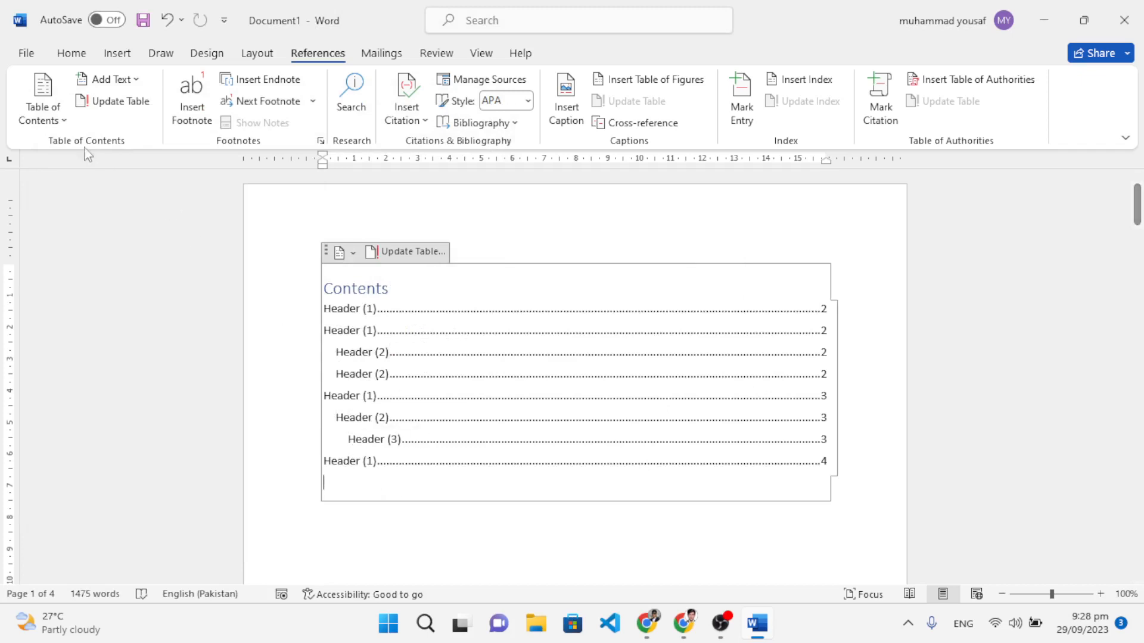
Set the custom table of contents to show 2 heading levels and replace the existing table with it.
click(43, 114)
click(89, 528)
click(192, 404)
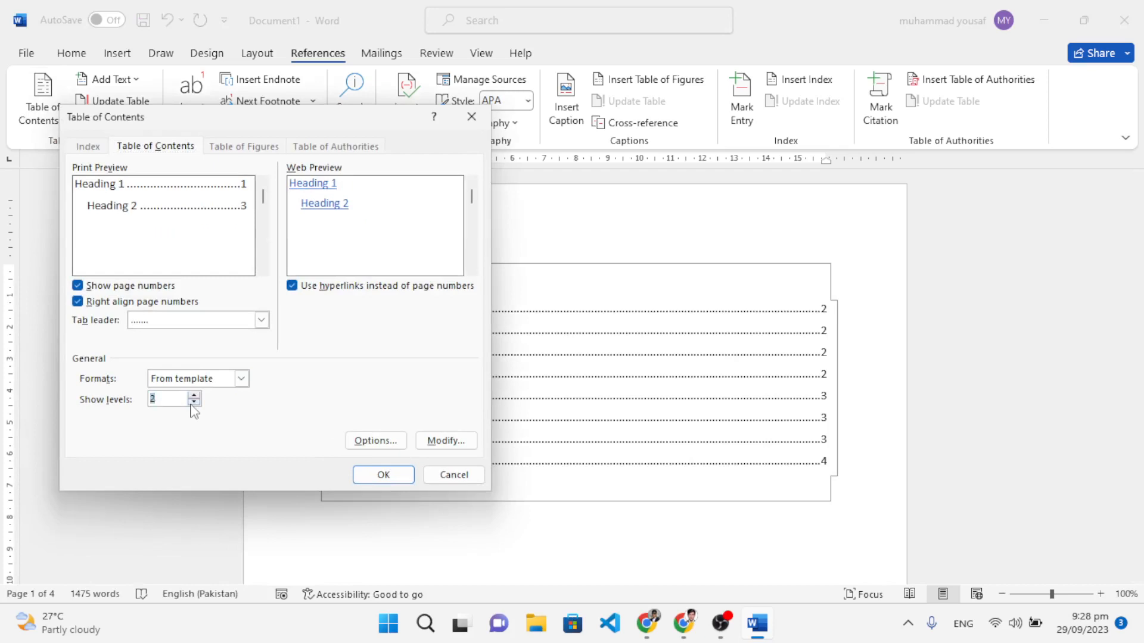
click(379, 477)
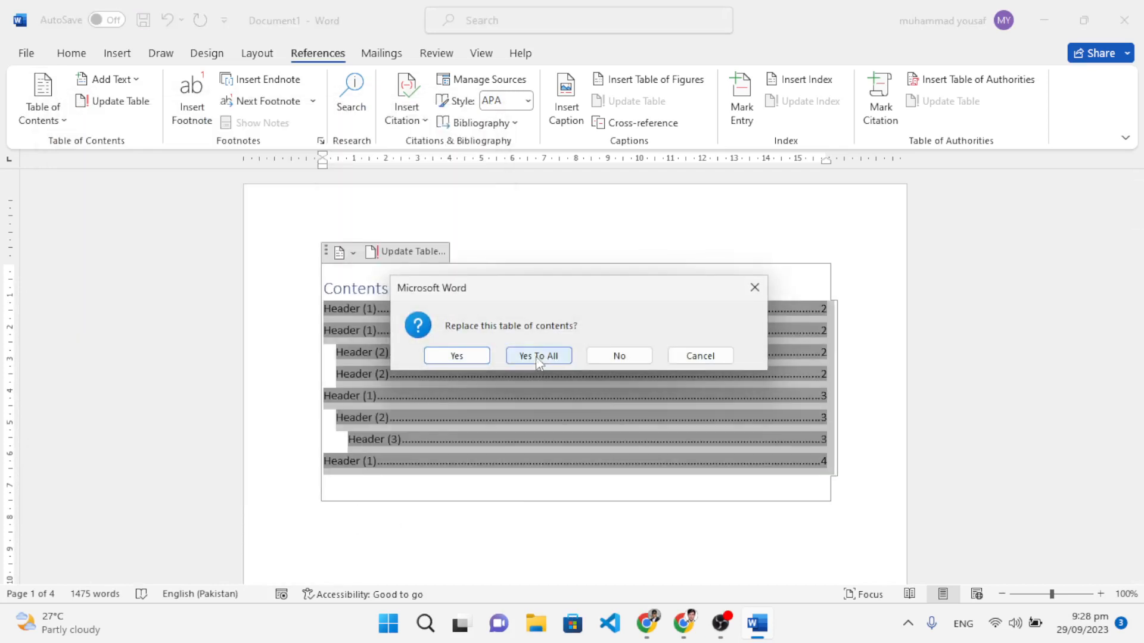
click(538, 358)
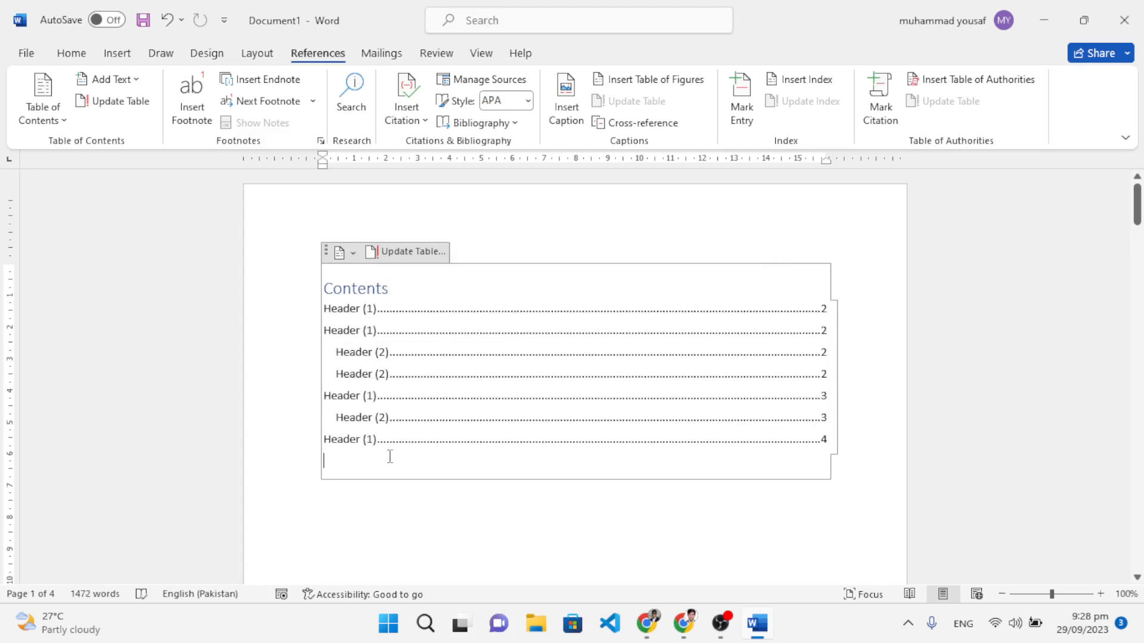
Set the custom table of contents to show 3 heading levels and replace the existing table with it.
click(51, 117)
click(119, 528)
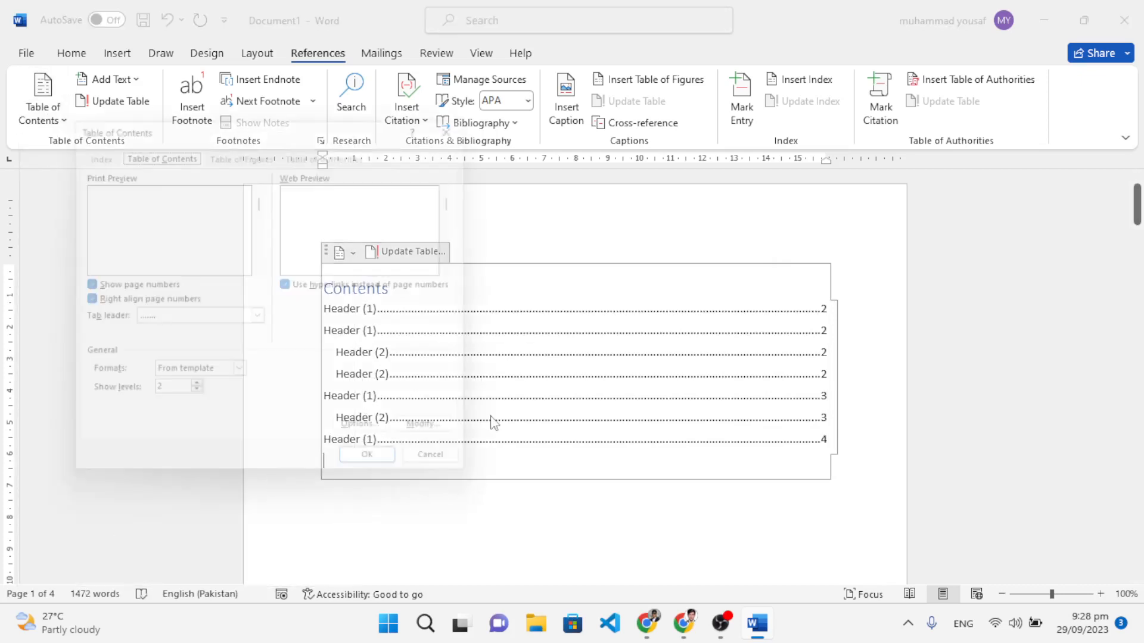
click(195, 396)
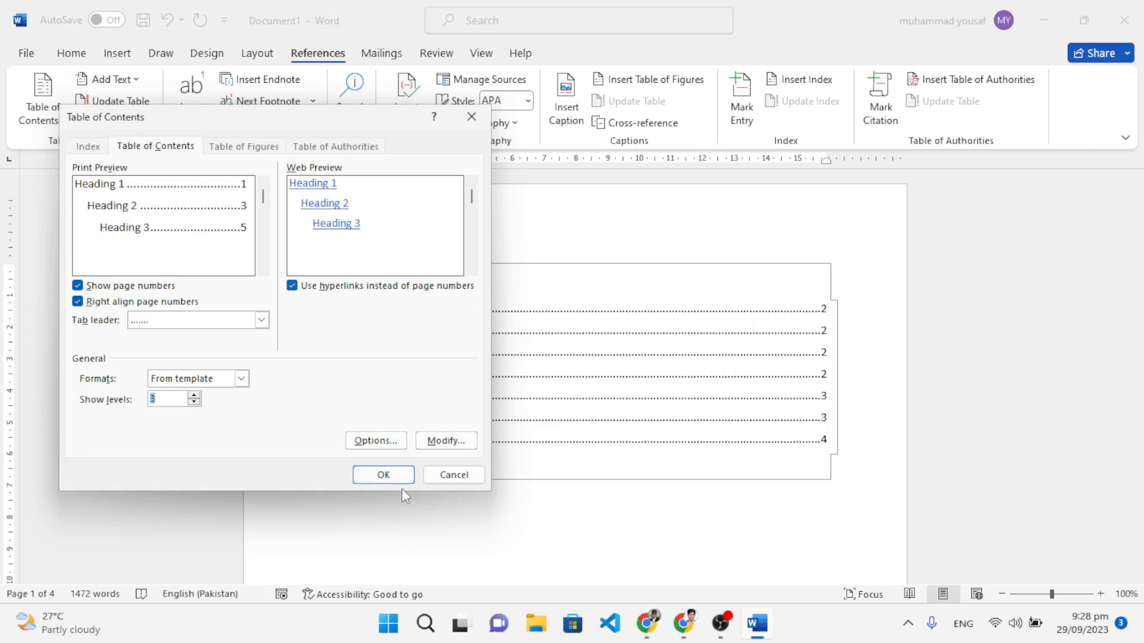
click(393, 475)
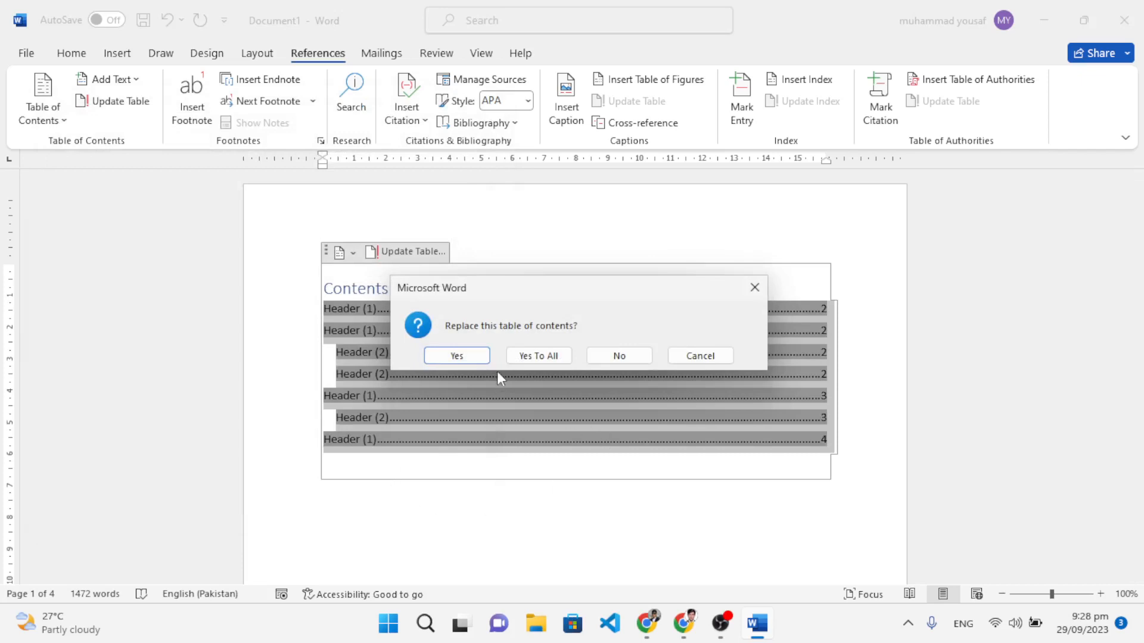
click(528, 357)
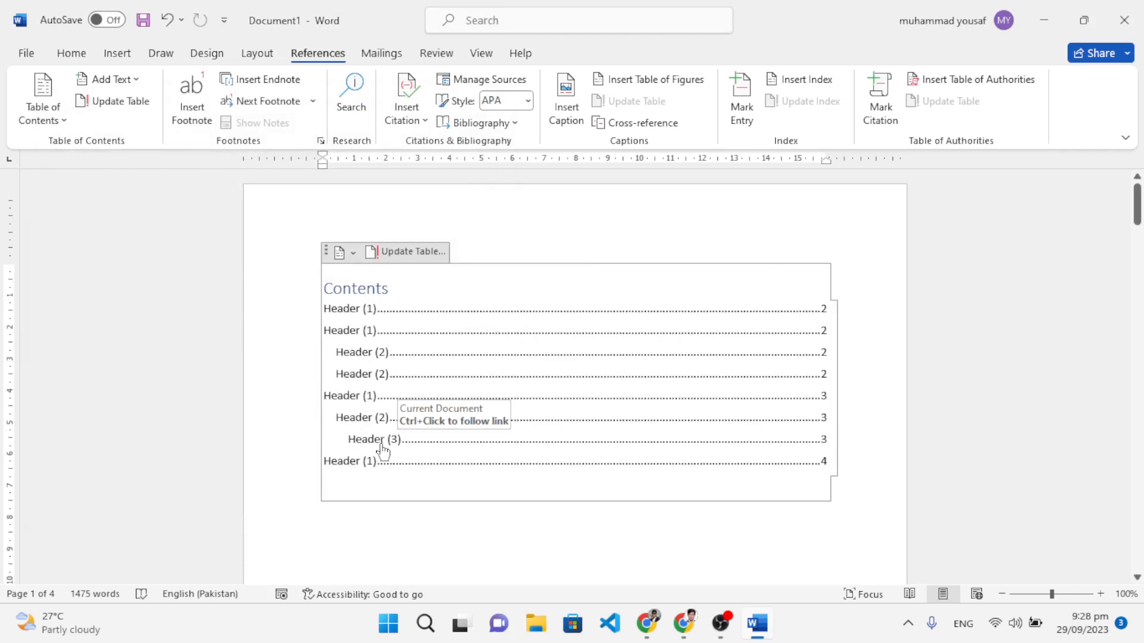
Follow the Header (3) link in the table of contents to its heading and return towards the document's start.
ctrl+click(381, 447)
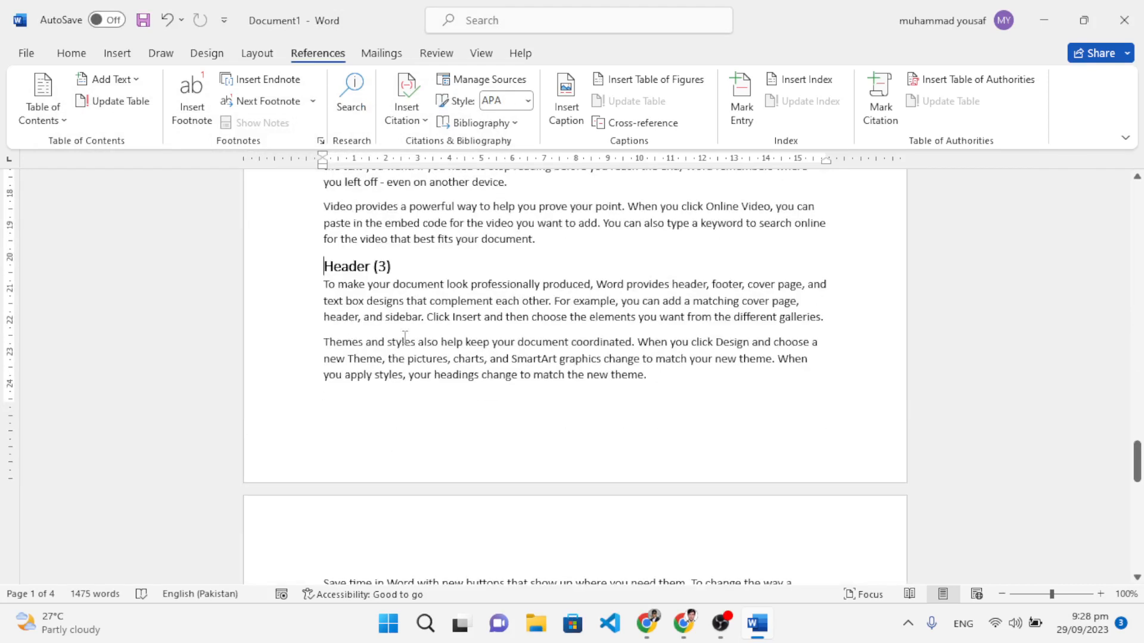
scroll(534, 329, up, 10)
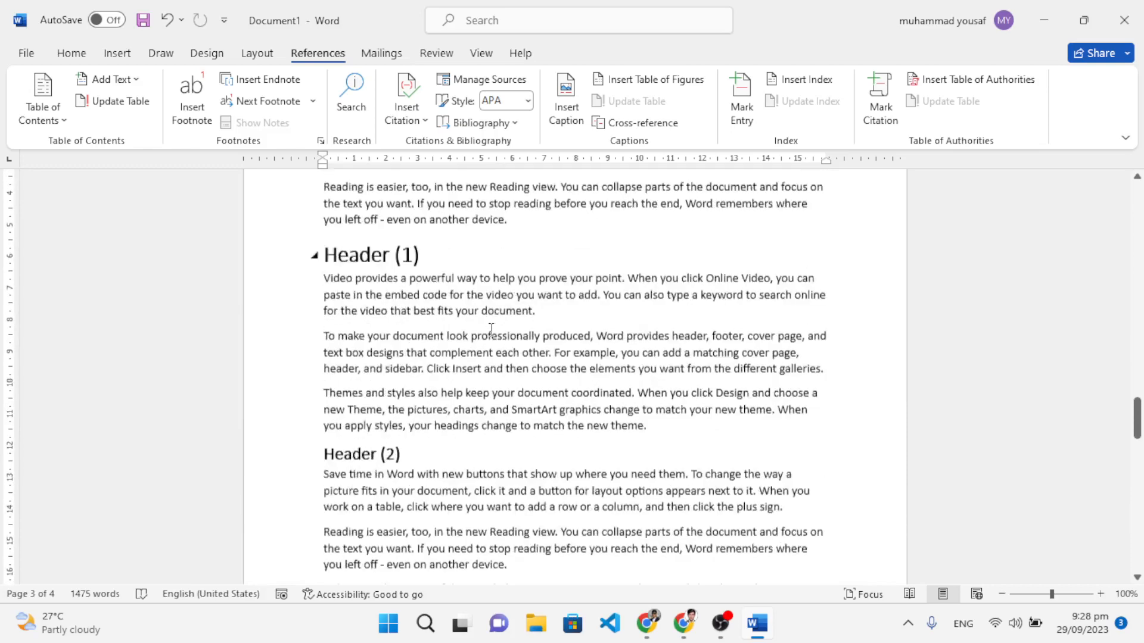
scroll(490, 336, up, 15)
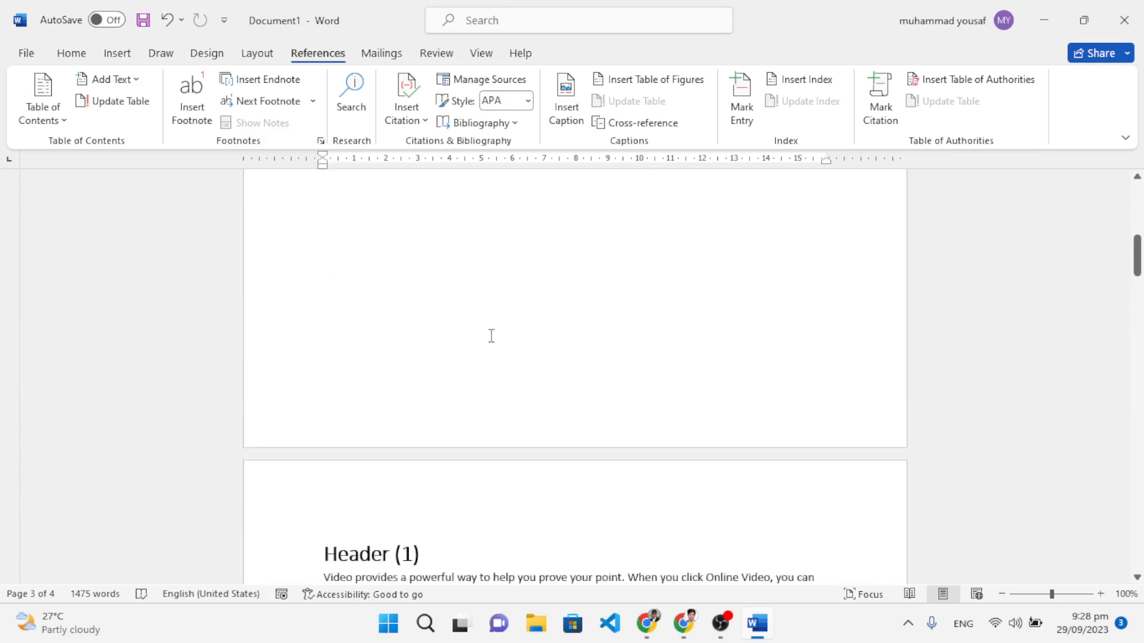